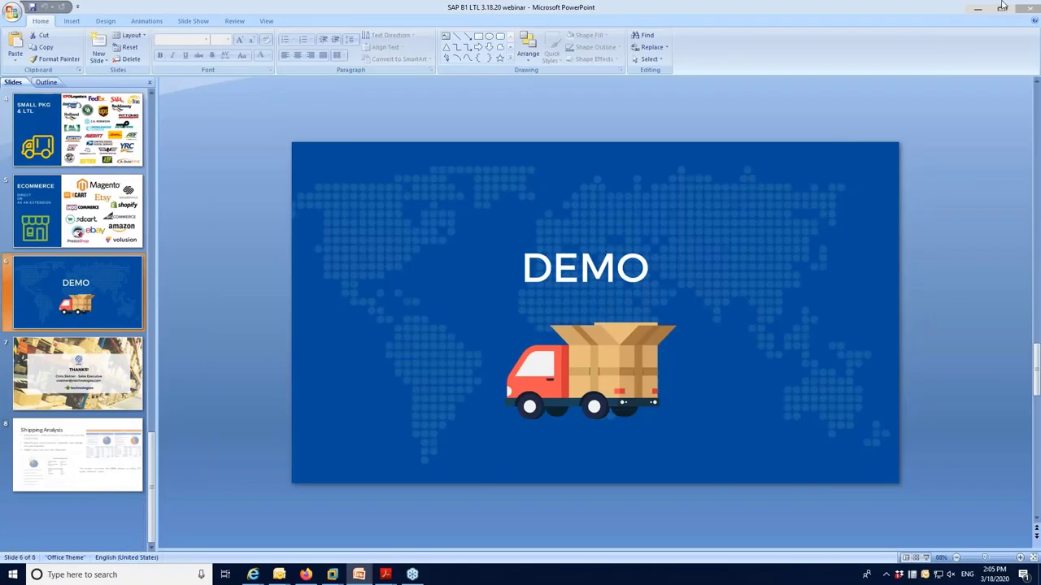
# Hide PowerPoint and Firefox and bring up StarShip's SAP B1 sales orders screen for order 1190
pyautogui.click(985, 8)
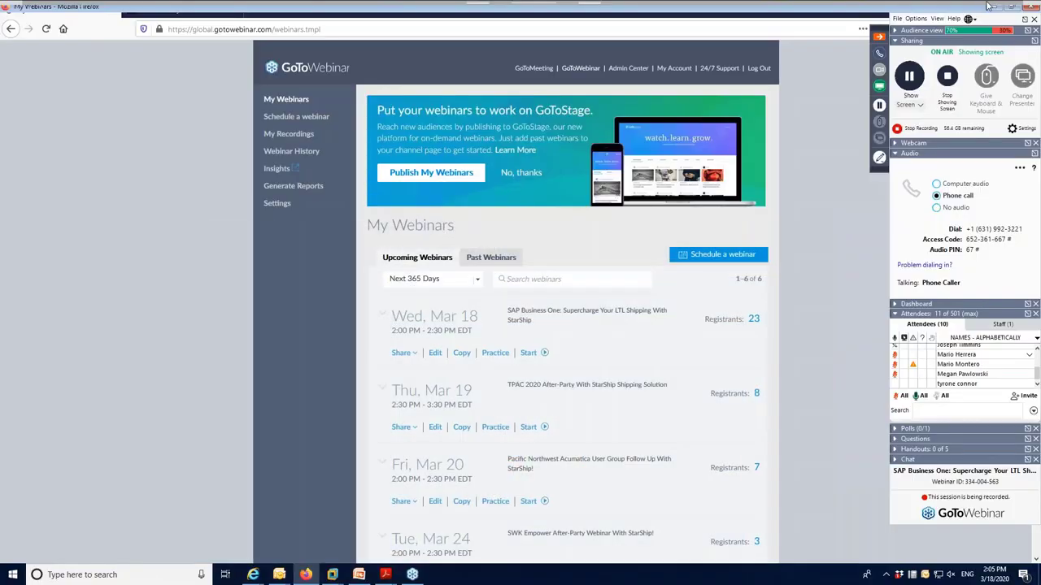
pyautogui.click(993, 8)
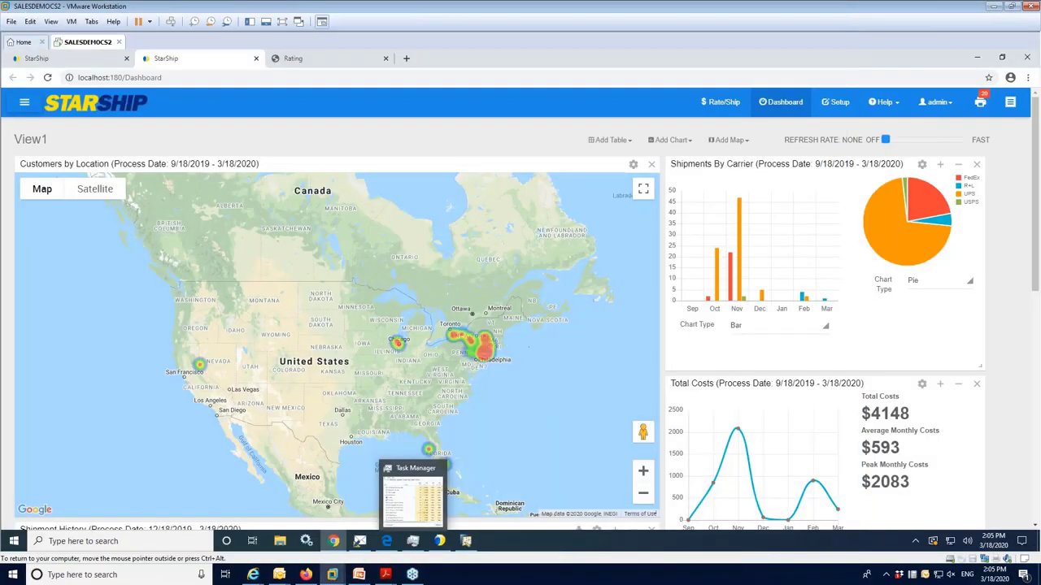
pyautogui.click(48, 59)
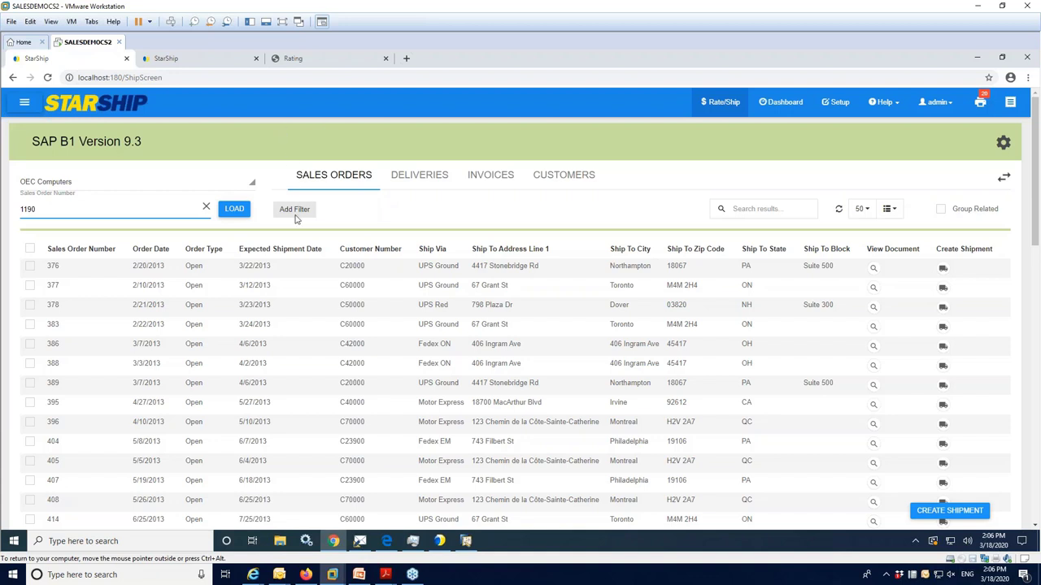
pyautogui.click(298, 212)
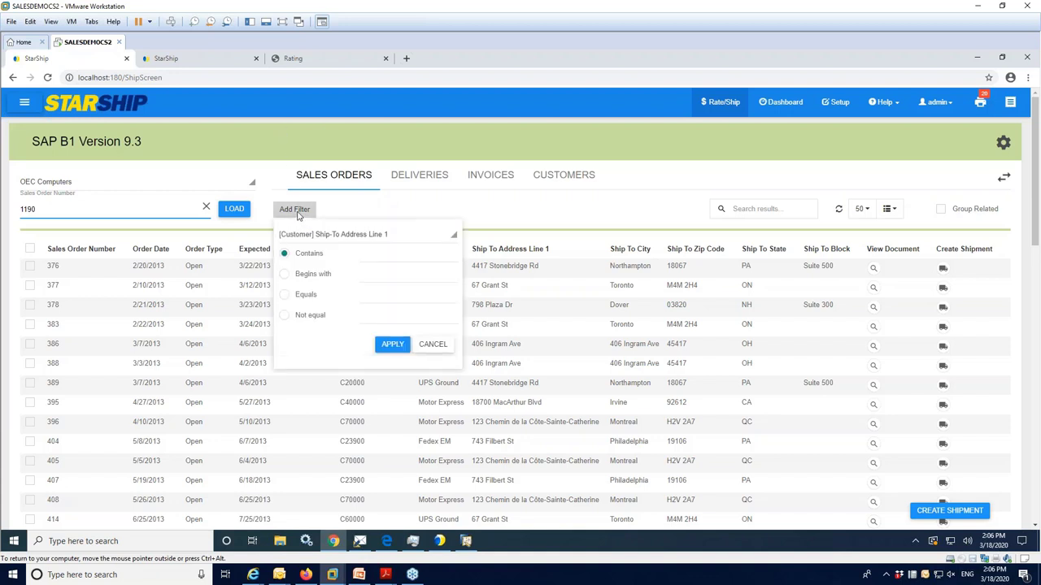
pyautogui.click(454, 239)
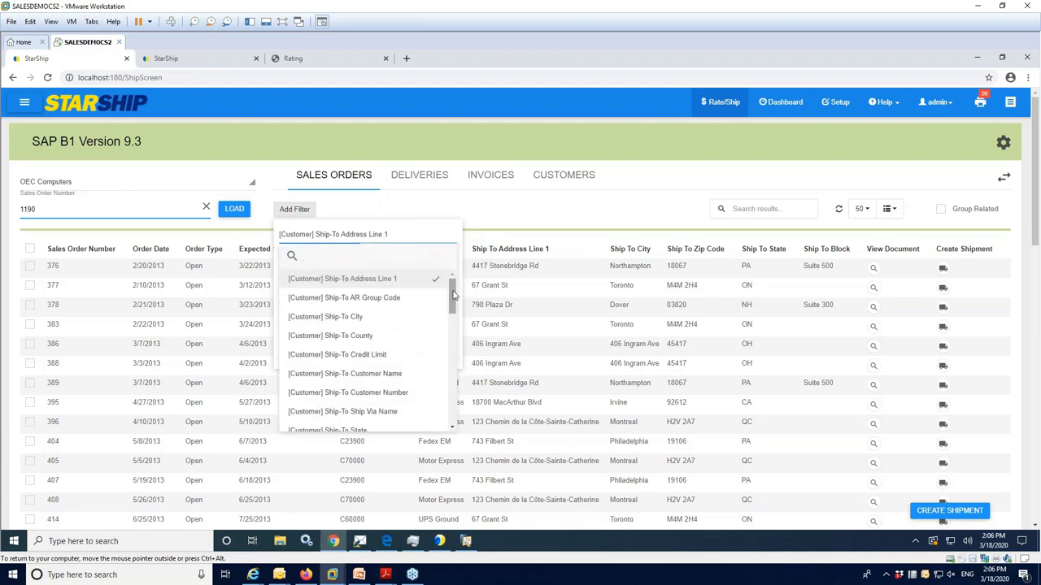
pyautogui.moveTo(455, 295); pyautogui.dragTo(453, 338)
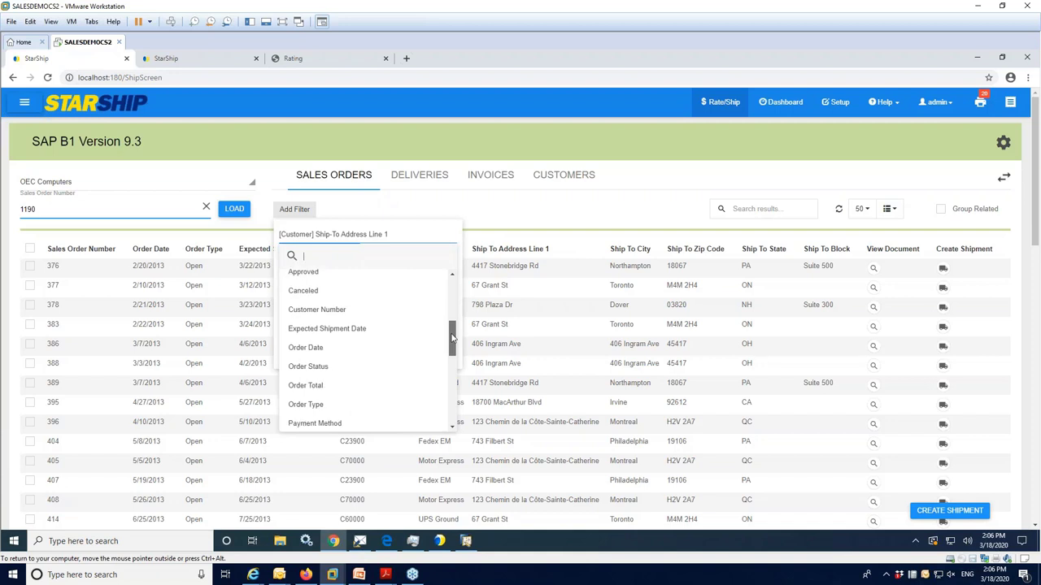
pyautogui.moveTo(453, 338); pyautogui.dragTo(494, 204)
pyautogui.click(494, 204)
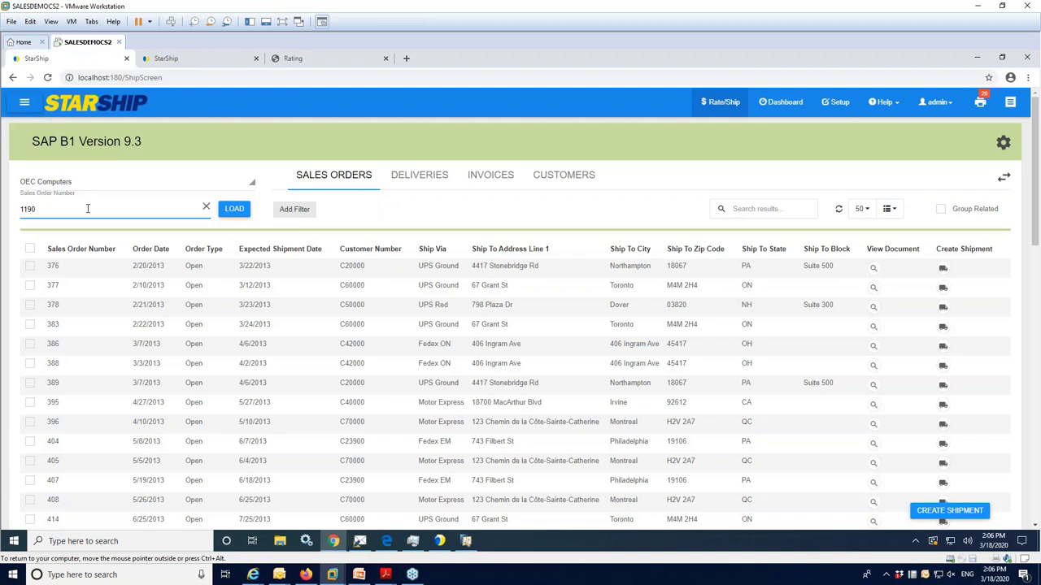
# Load sales order 1190 into a new freight shipment and open the recipient's address for editing
pyautogui.press('Return')
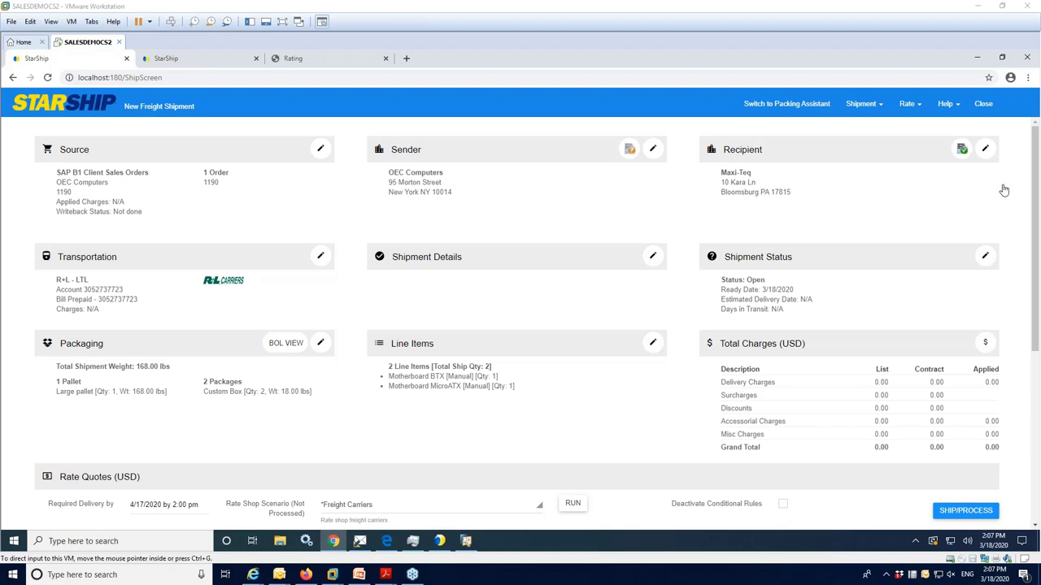
pyautogui.click(985, 149)
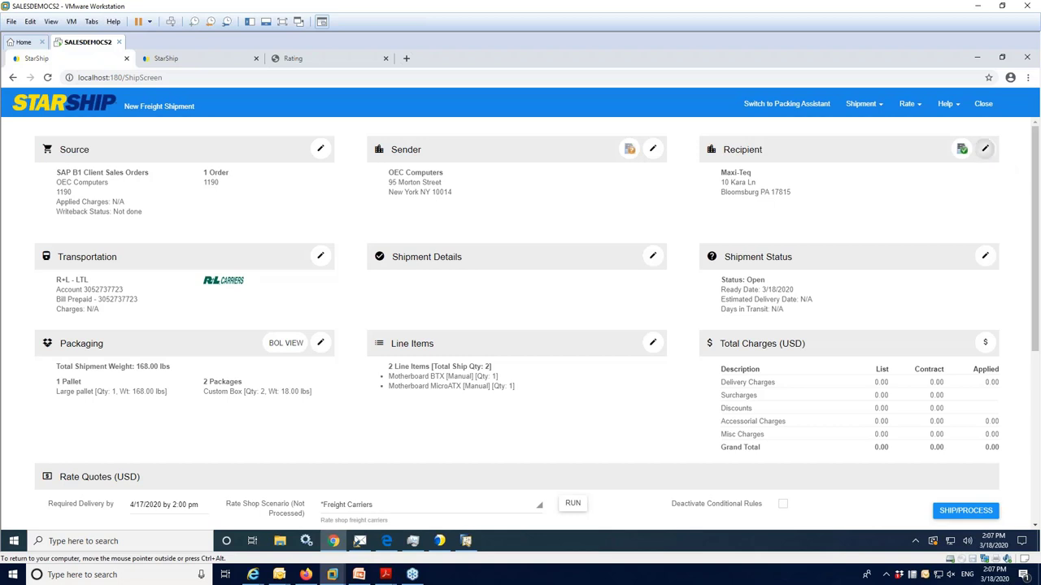
pyautogui.click(985, 150)
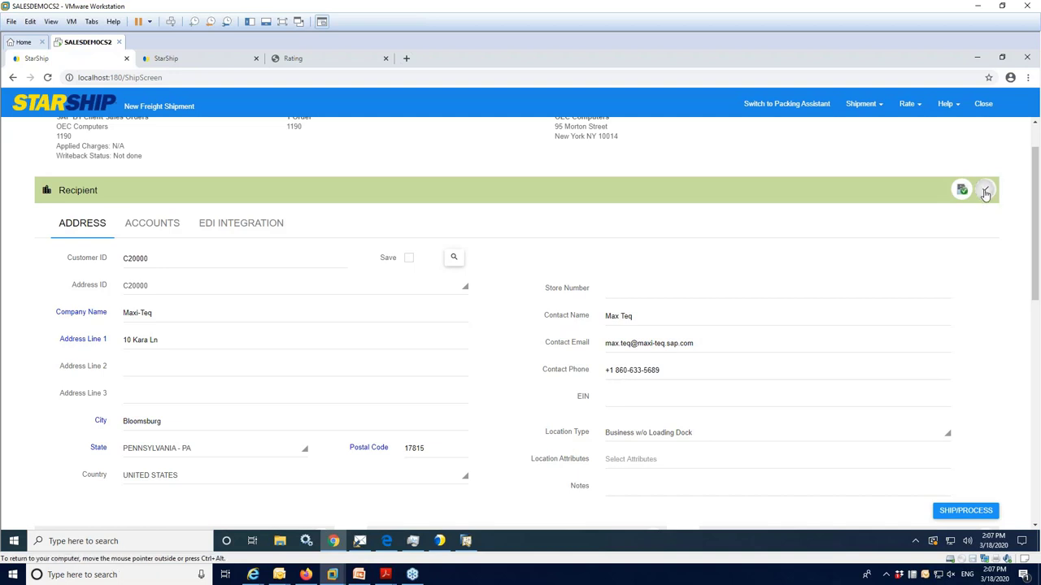
# Close the recipient card, edit the packaging, and show the pallet table's column choices
pyautogui.click(985, 191)
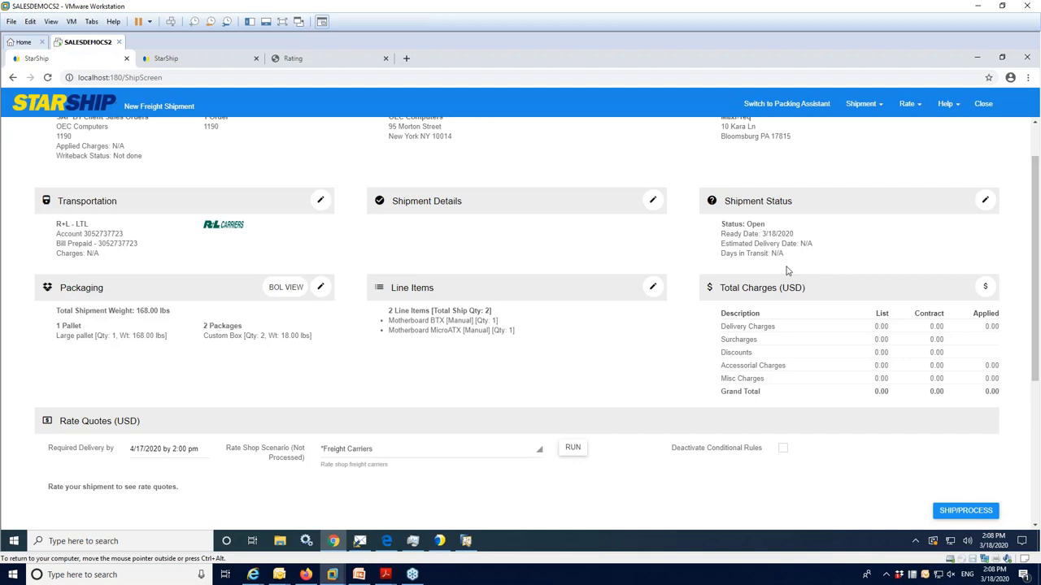
pyautogui.click(320, 287)
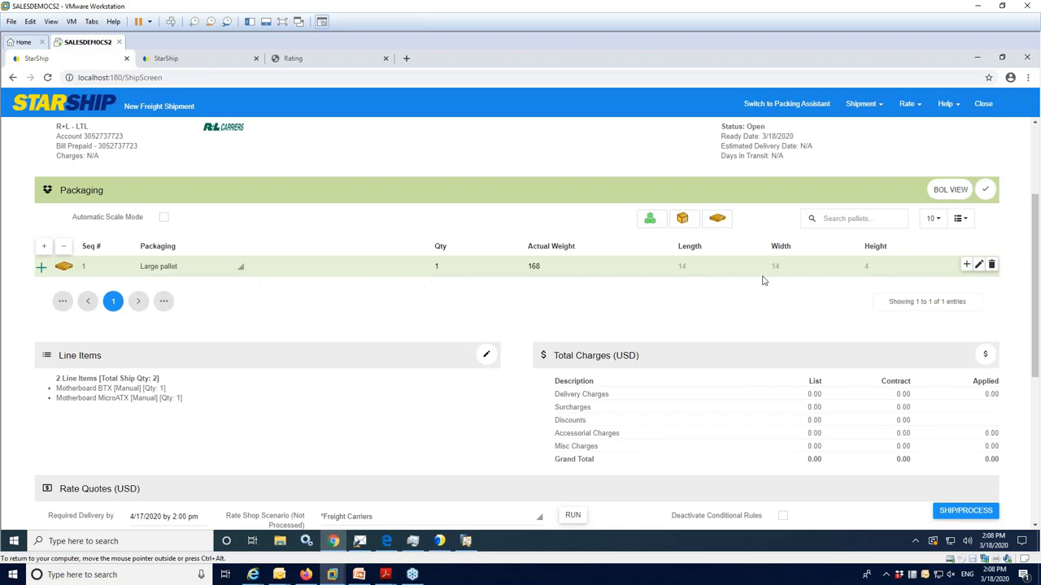
pyautogui.click(967, 224)
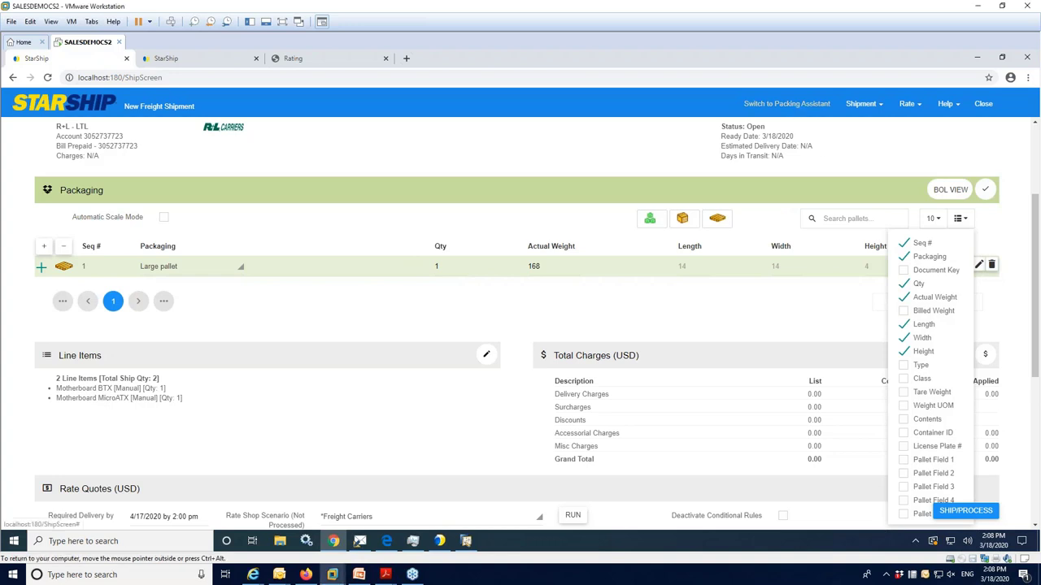
# Confirm in the Packing Assistant that the Large pallet holds both Custom Packaging items, then return to the editor
pyautogui.click(787, 103)
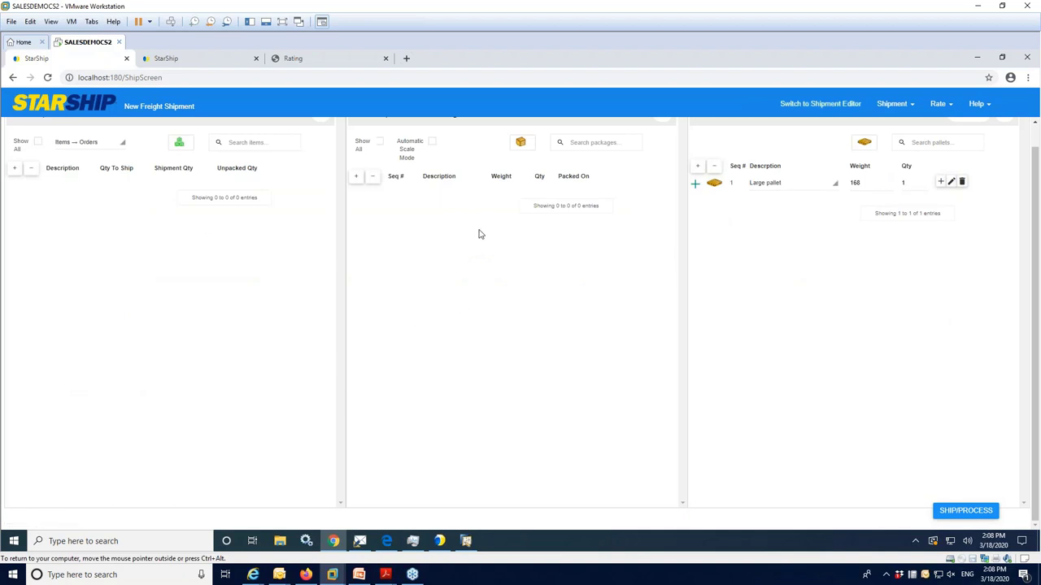
pyautogui.click(697, 168)
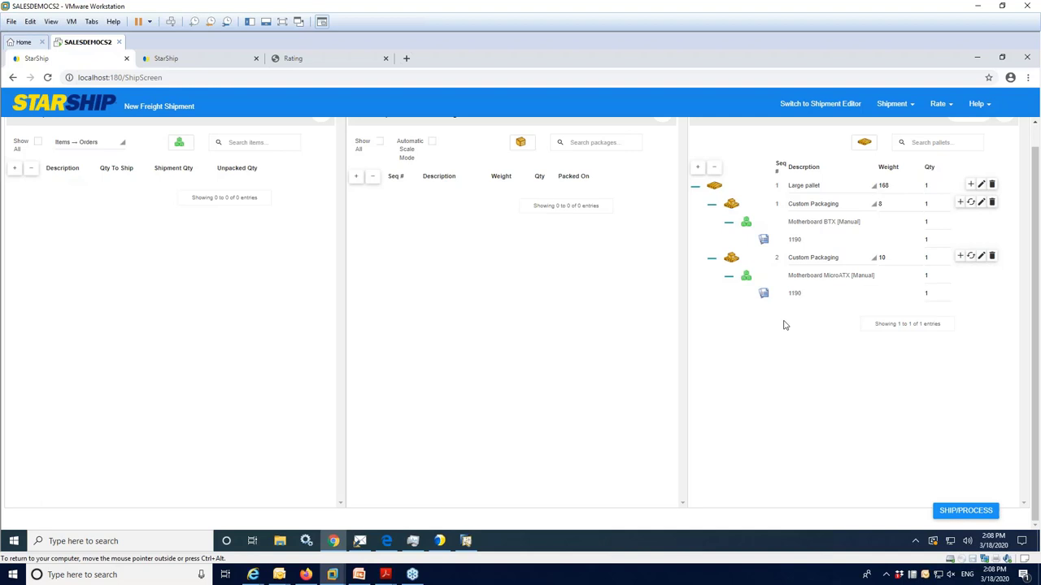
pyautogui.click(925, 187)
pyautogui.click(927, 204)
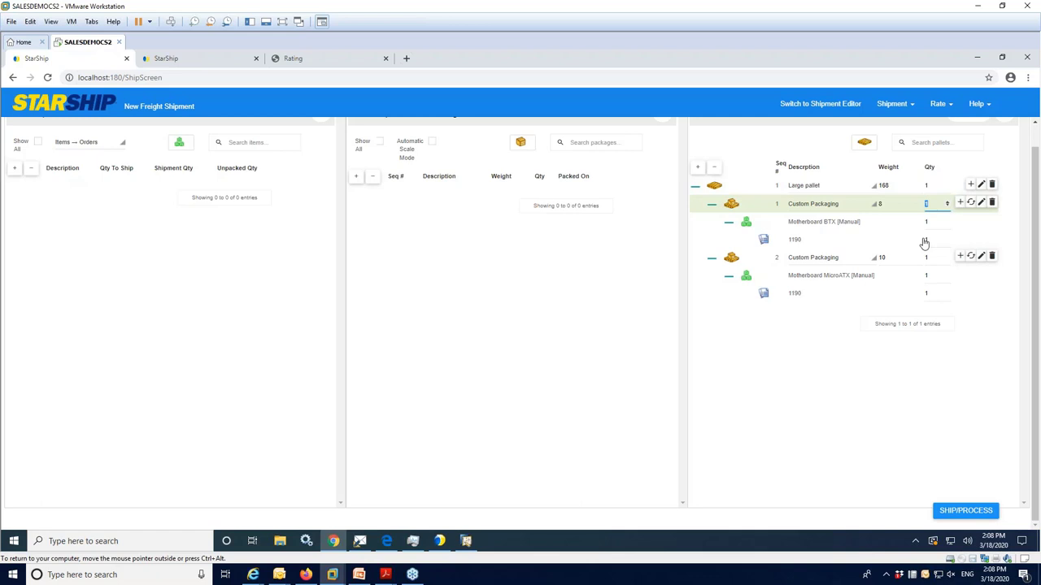
pyautogui.click(824, 112)
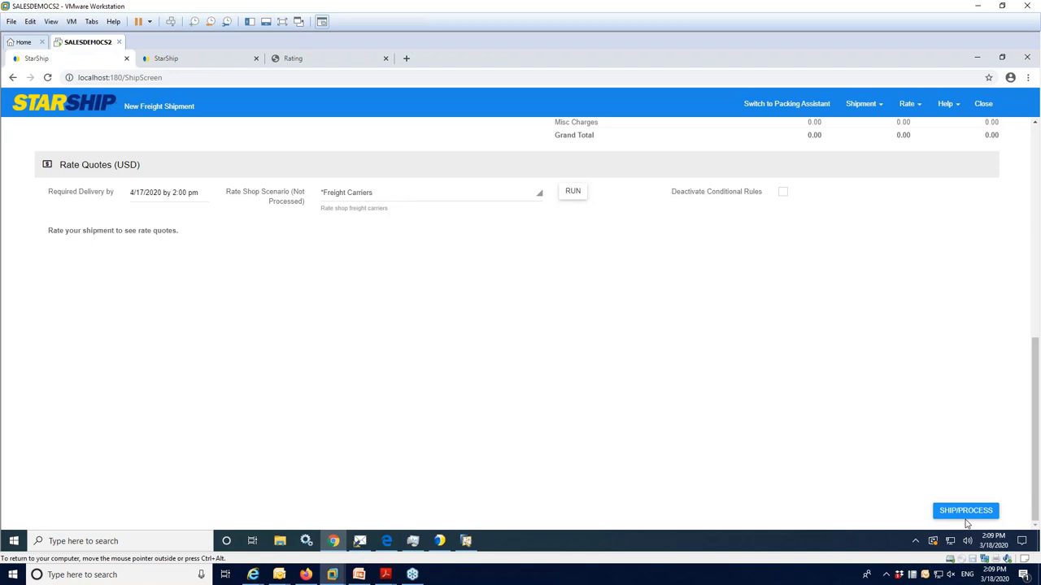
# Run the Freight Carriers rate shop, getting 15 services with R+L LTL applied at 246.86
pyautogui.click(888, 109)
pyautogui.click(572, 193)
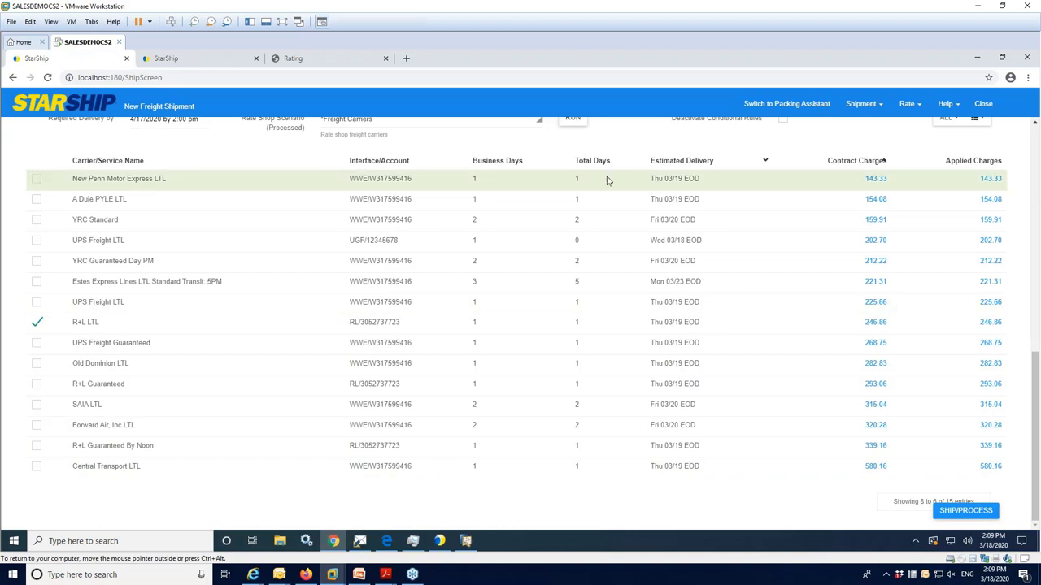
pyautogui.scroll(2, 1034, 377)
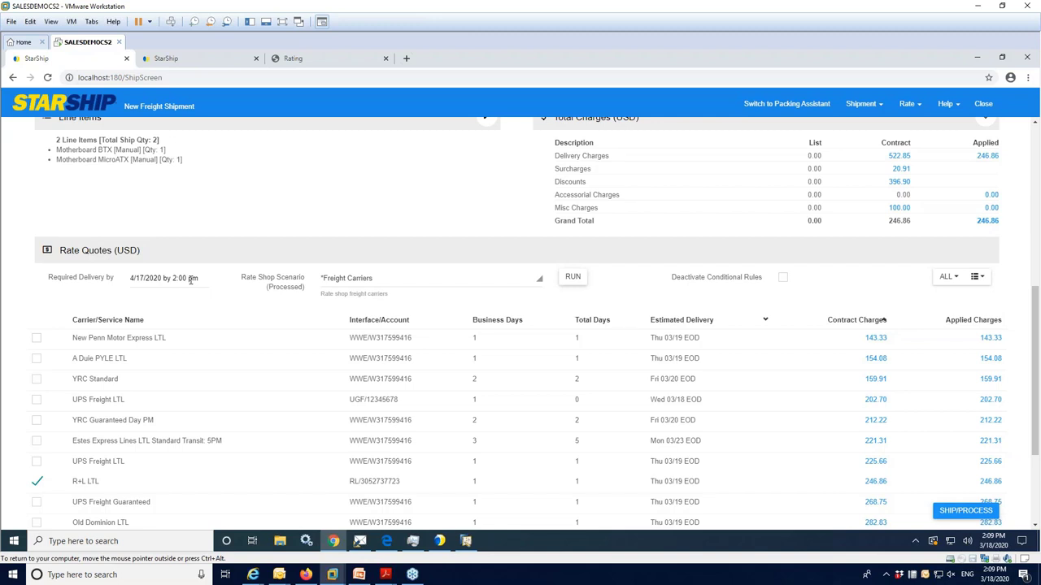
pyautogui.moveTo(1036, 314); pyautogui.dragTo(1036, 285)
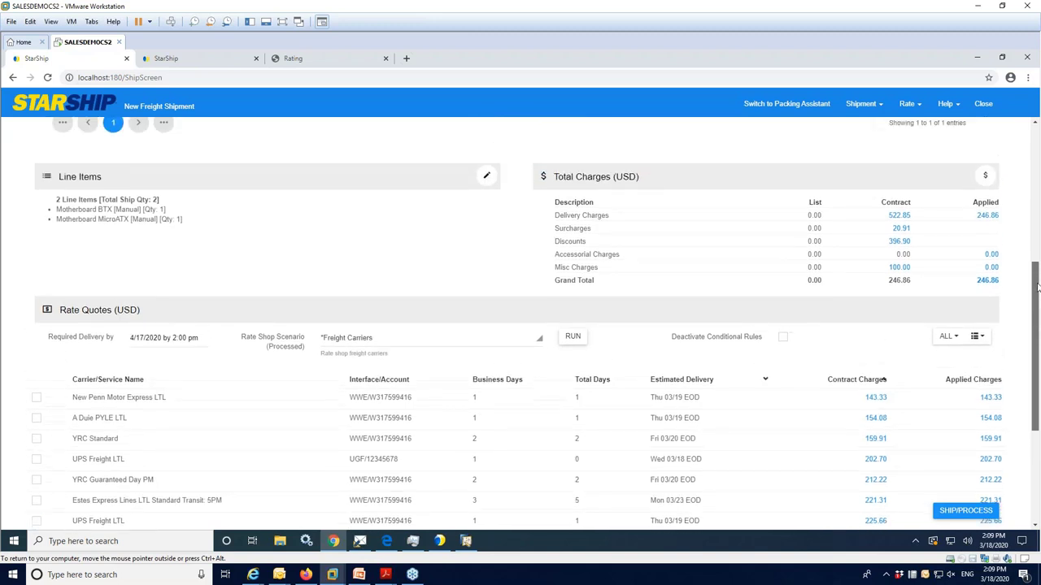
# Break down the 246.86 total: 522.85 delivery, 20.91 surcharges, 100.00 misc, minus 396.90 discounts; snooze the update pop-up
pyautogui.click(988, 281)
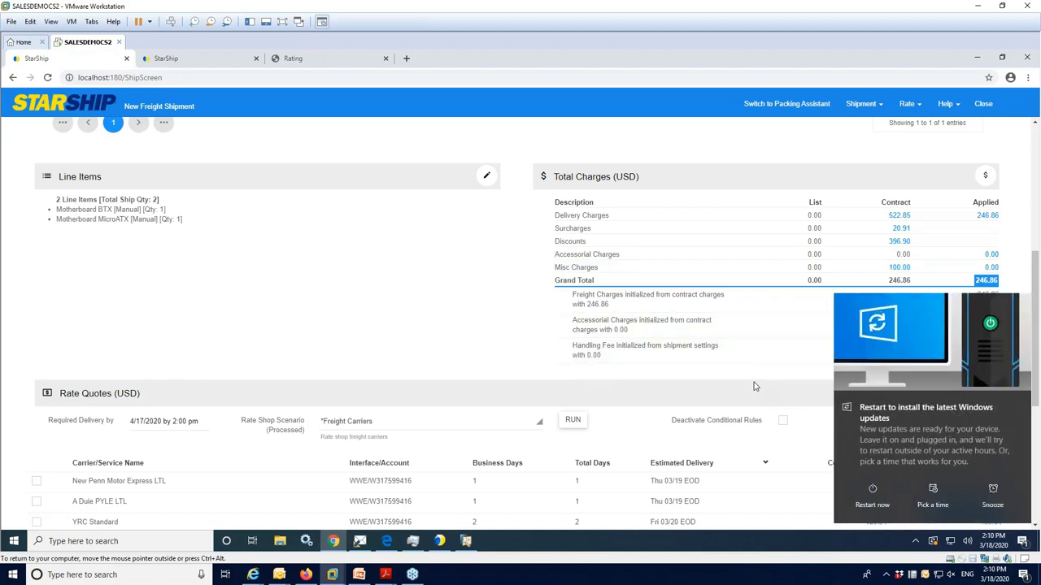
pyautogui.click(992, 489)
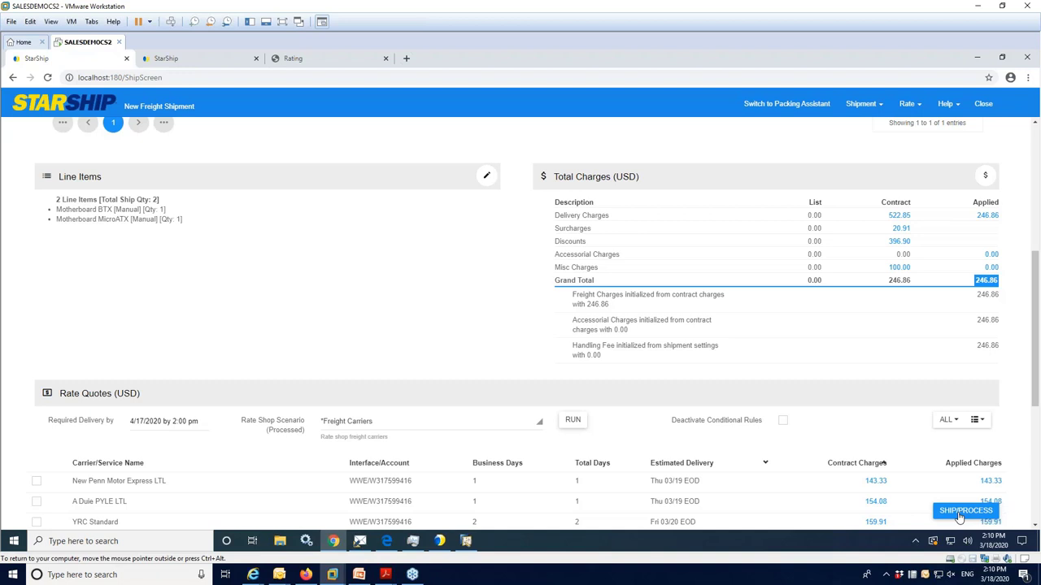
# Ship the order via R+L LTL, generating the bill of lading PDF, then close its preview
pyautogui.click(959, 512)
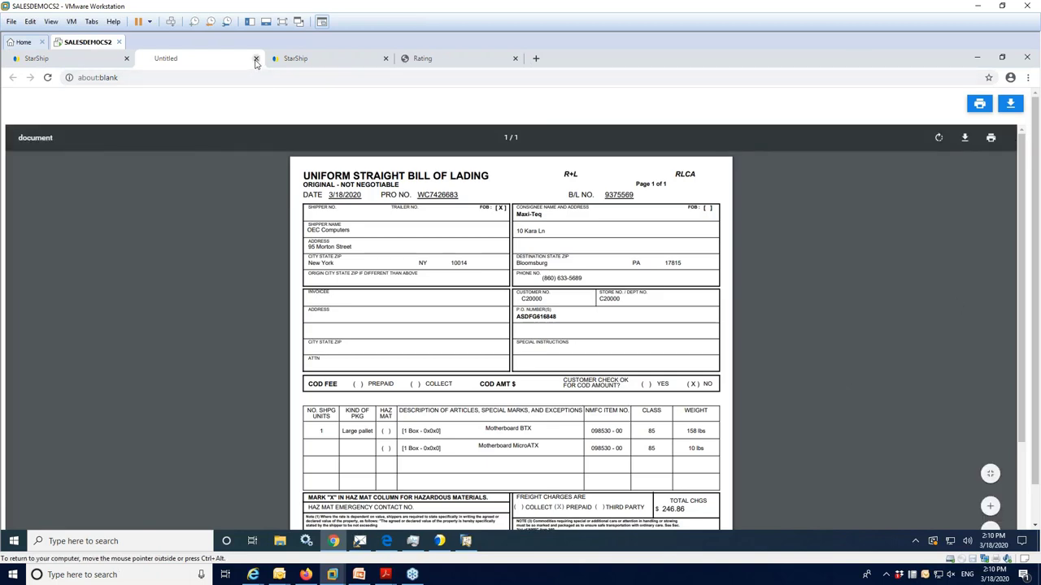
pyautogui.click(255, 64)
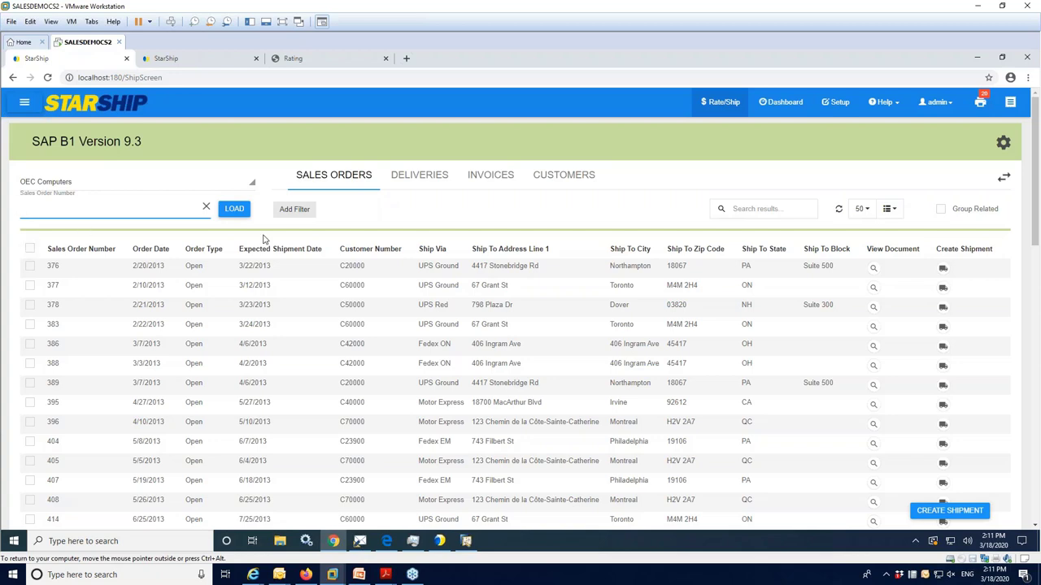
# Switch to SAP Business One and open Maxi-Teq delivery 1211, showing 246.86 freight and 1,359.86 total
pyautogui.click(979, 60)
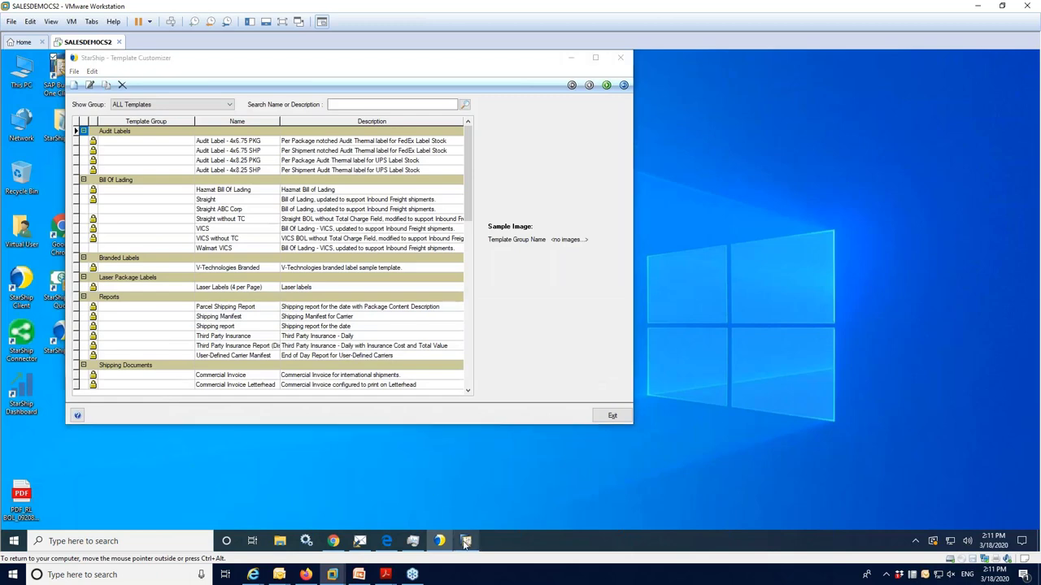
pyautogui.click(466, 541)
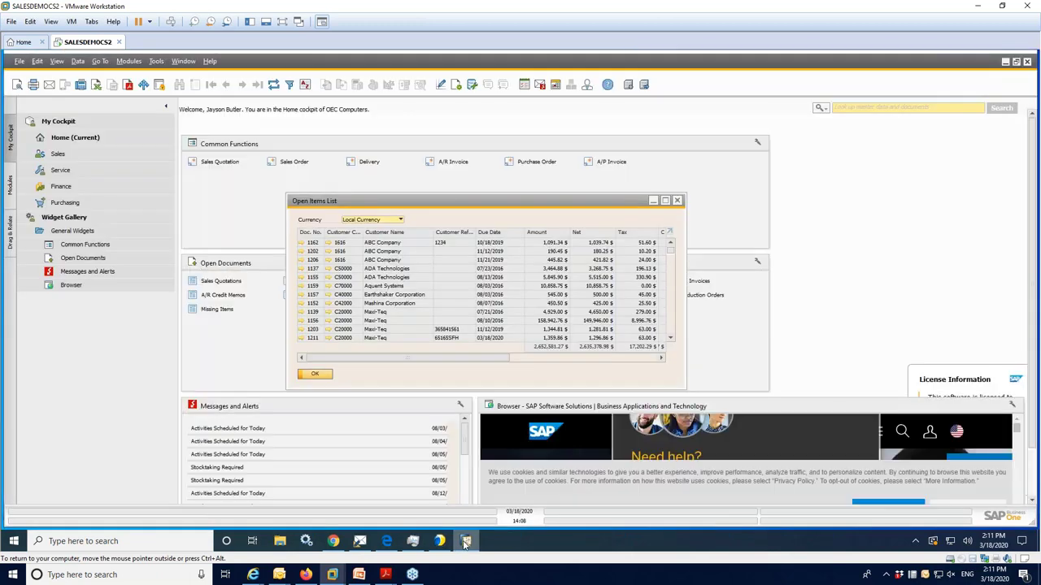
pyautogui.click(302, 340)
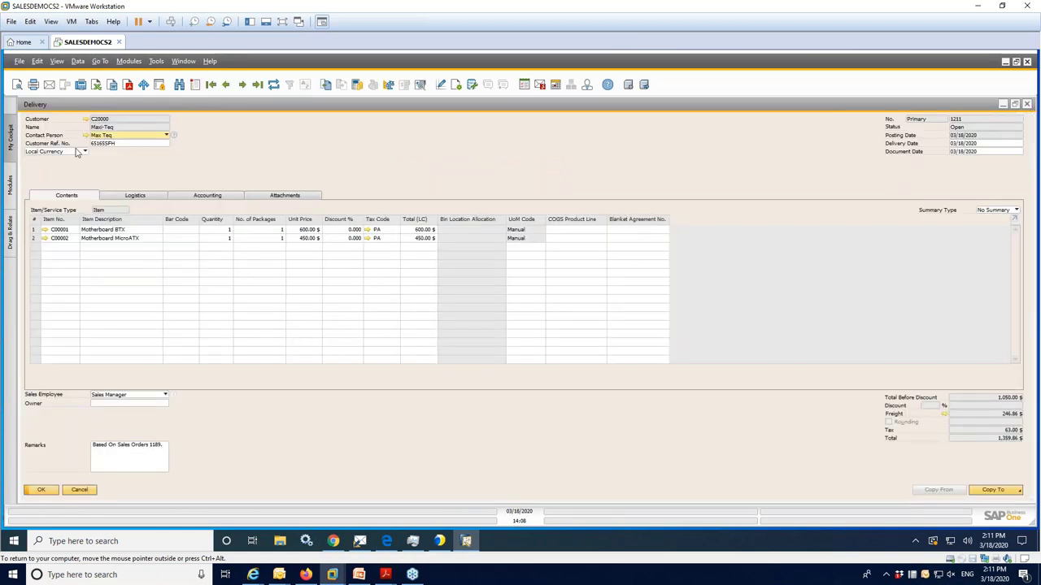
# Show delivery 1211's Logistics tab with tracking number WC7422633 and the pick-and-pack remarks
pyautogui.click(128, 197)
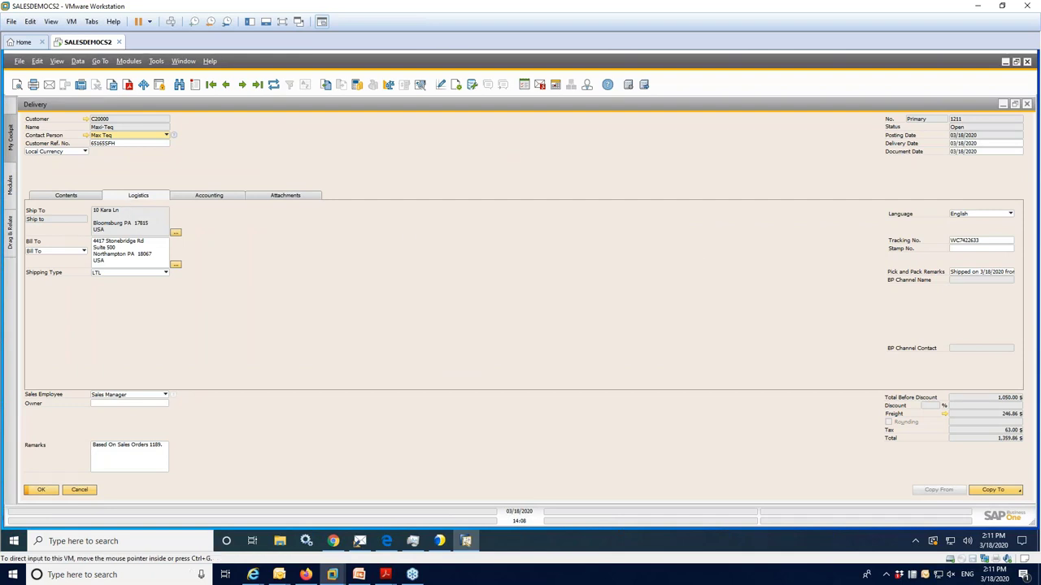
pyautogui.moveTo(986, 277)
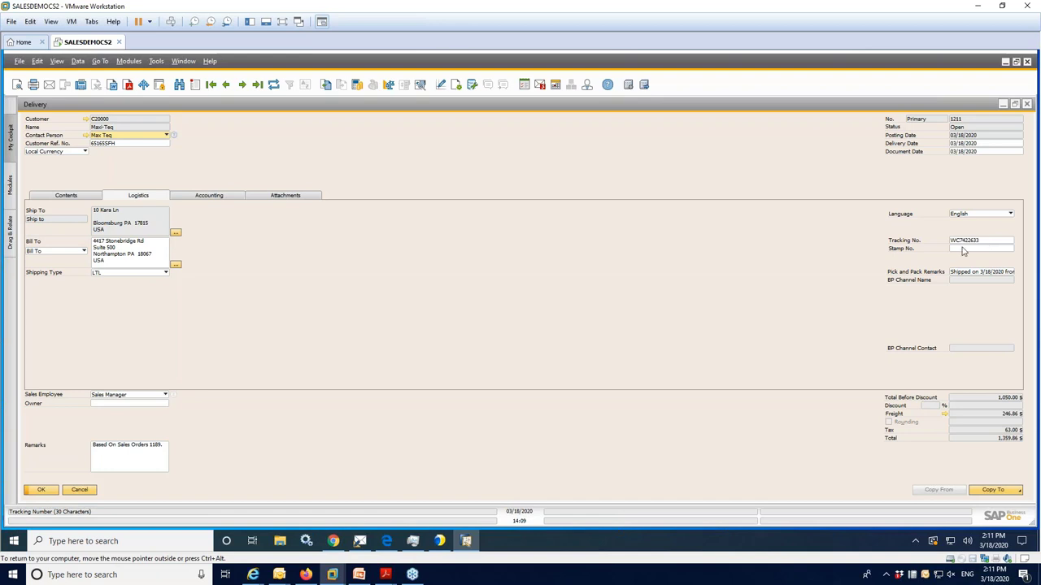
# Open the delivery's Packing Slip and select items C00001 and C00002 in the 8-pound package
pyautogui.rightClick(292, 233)
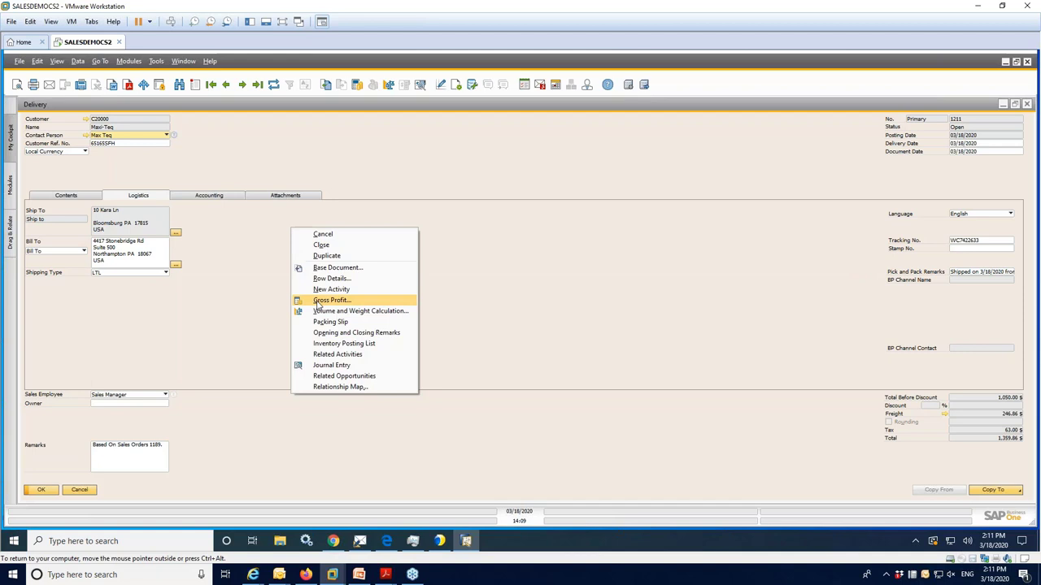
pyautogui.click(305, 321)
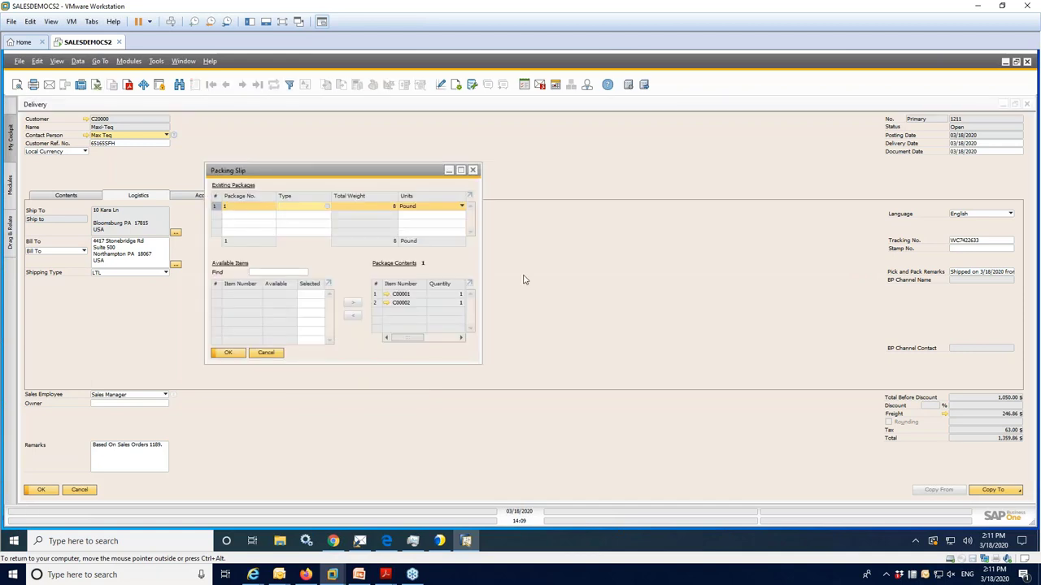
pyautogui.click(416, 295)
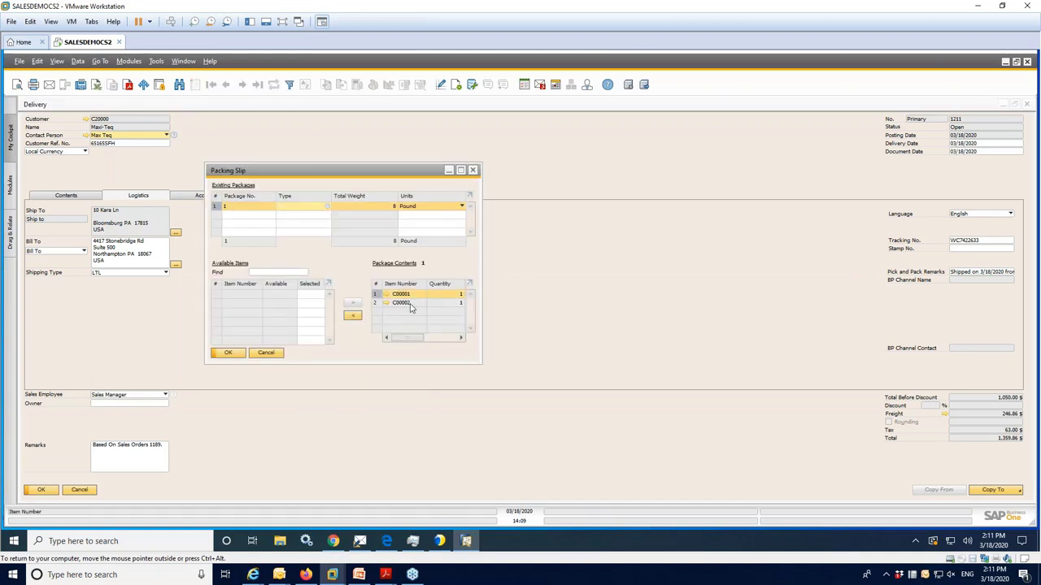
pyautogui.click(417, 302)
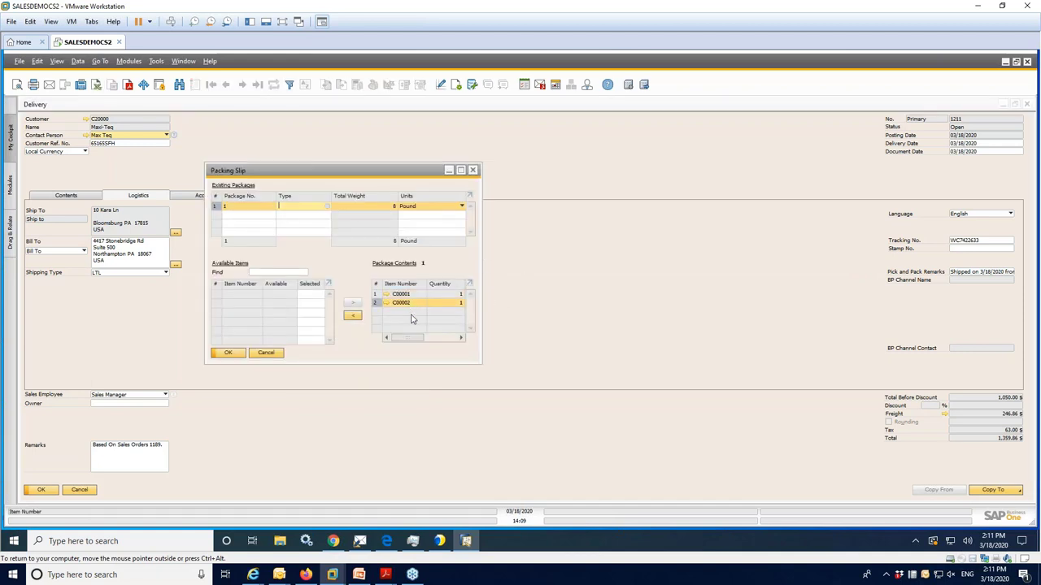
# Close the packing slip without changes and minimise SAP Business One
pyautogui.click(267, 353)
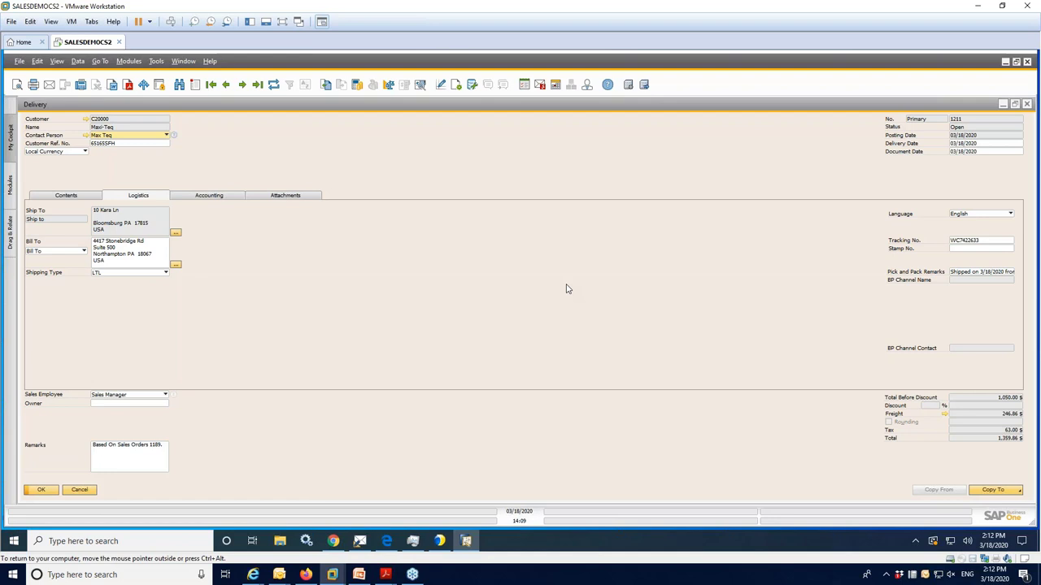
pyautogui.click(1005, 63)
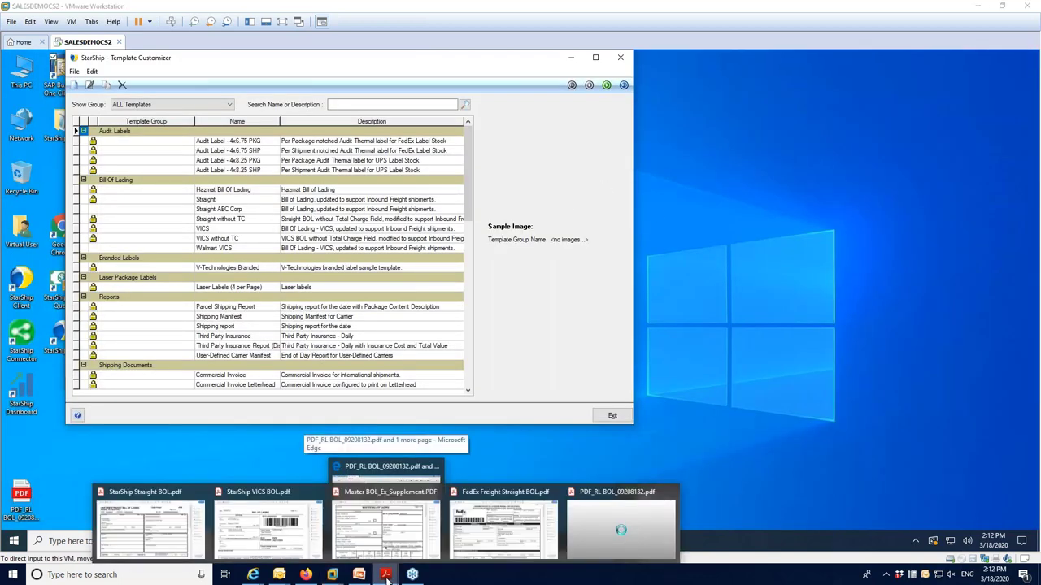
# Open StarShip Straight BOL.pdf and scroll through the bill of lading and back to the top
pyautogui.click(151, 524)
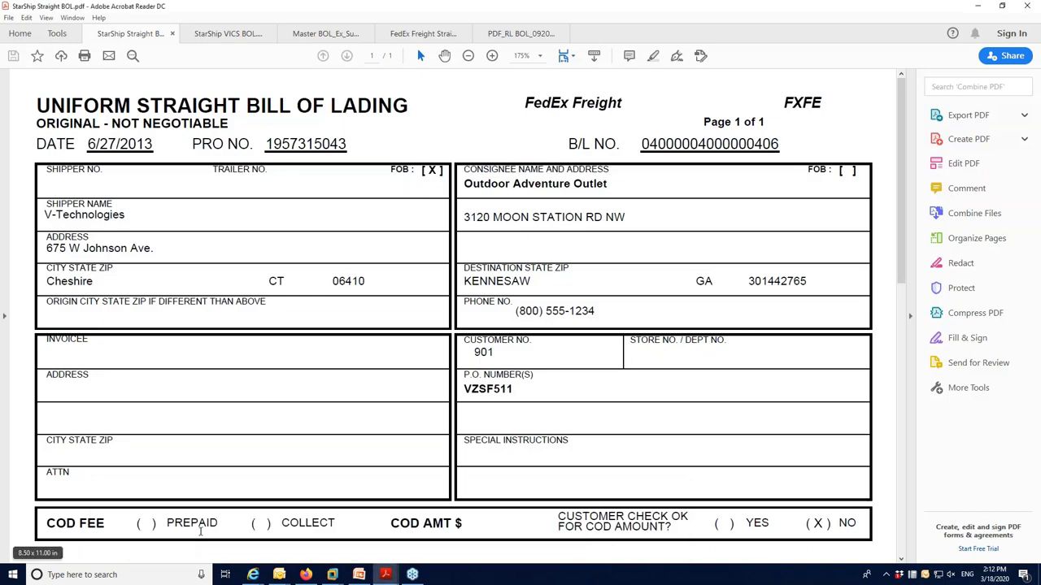
pyautogui.scroll(-7, 504, 298)
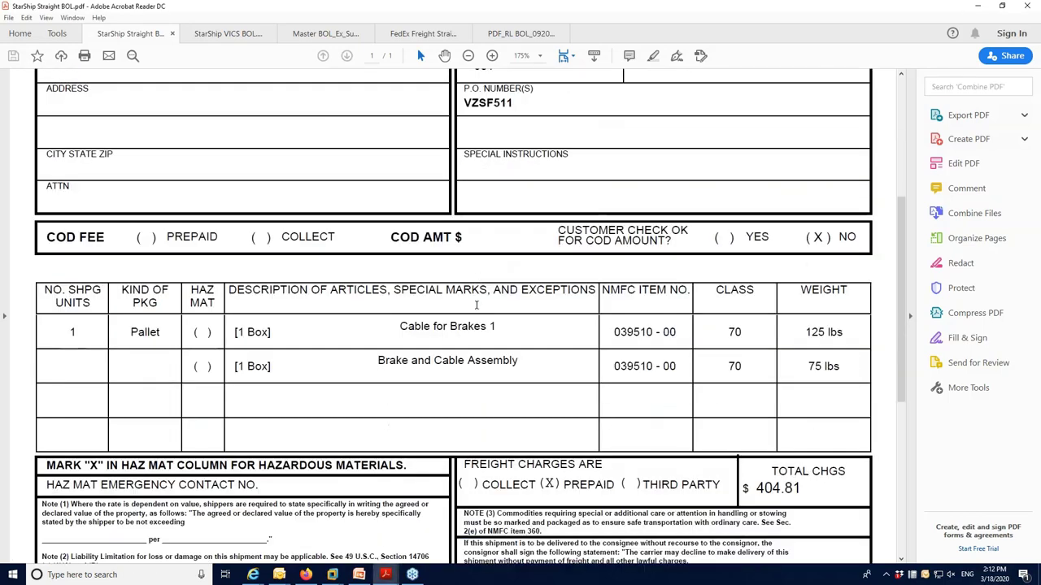
pyautogui.scroll(-2, 417, 339)
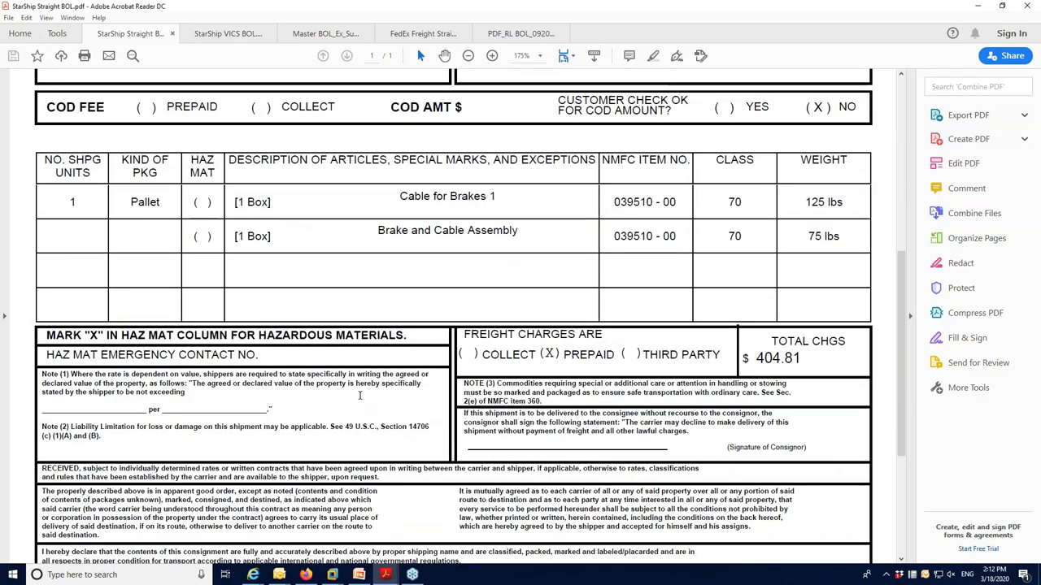
pyautogui.scroll(1, 361, 396)
pyautogui.scroll(8, 361, 397)
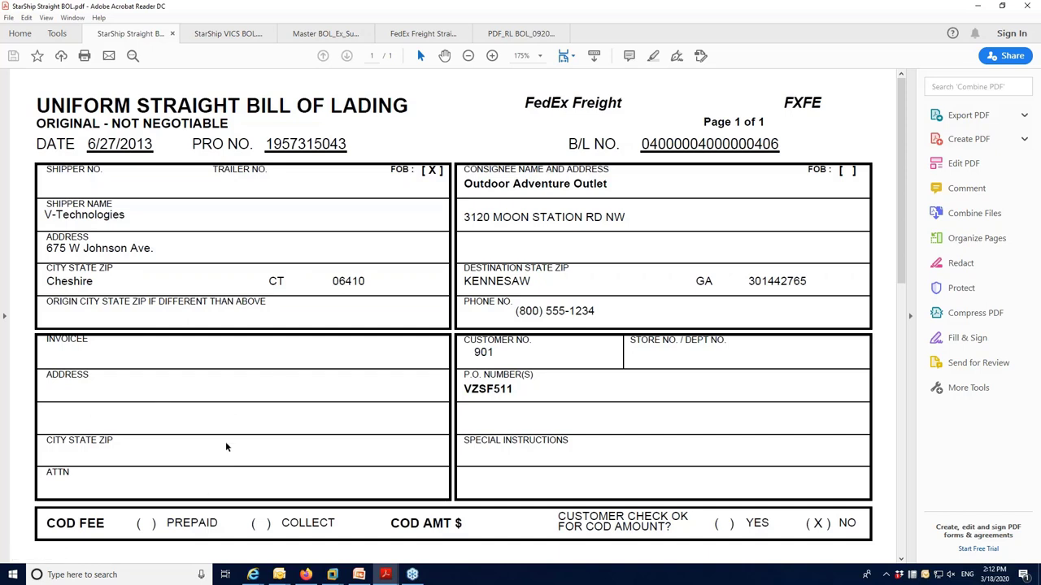
# Switch to the StarShip VICS BOL document and scroll through it
pyautogui.click(203, 33)
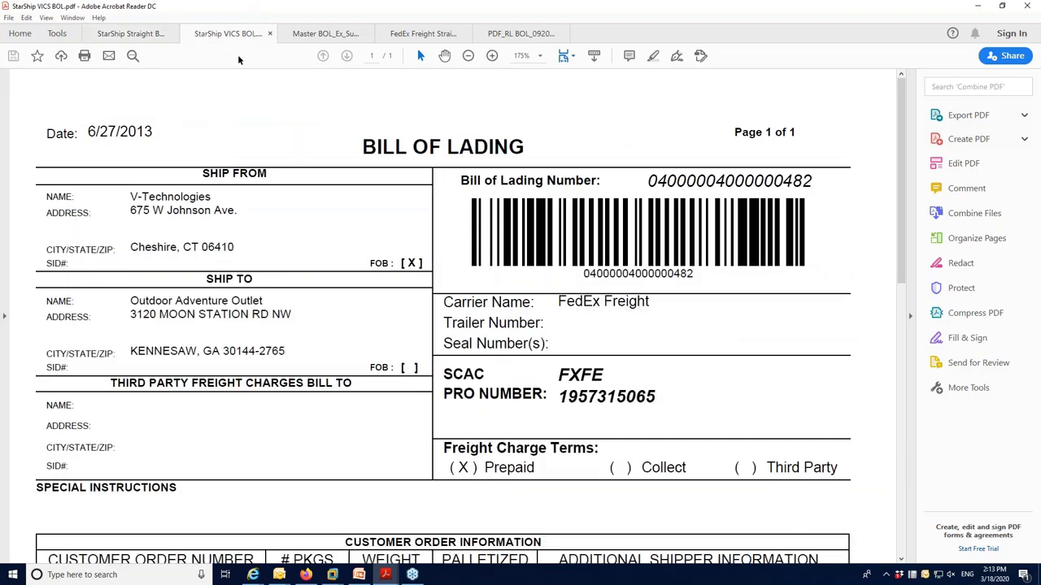
pyautogui.scroll(-5, 836, 330)
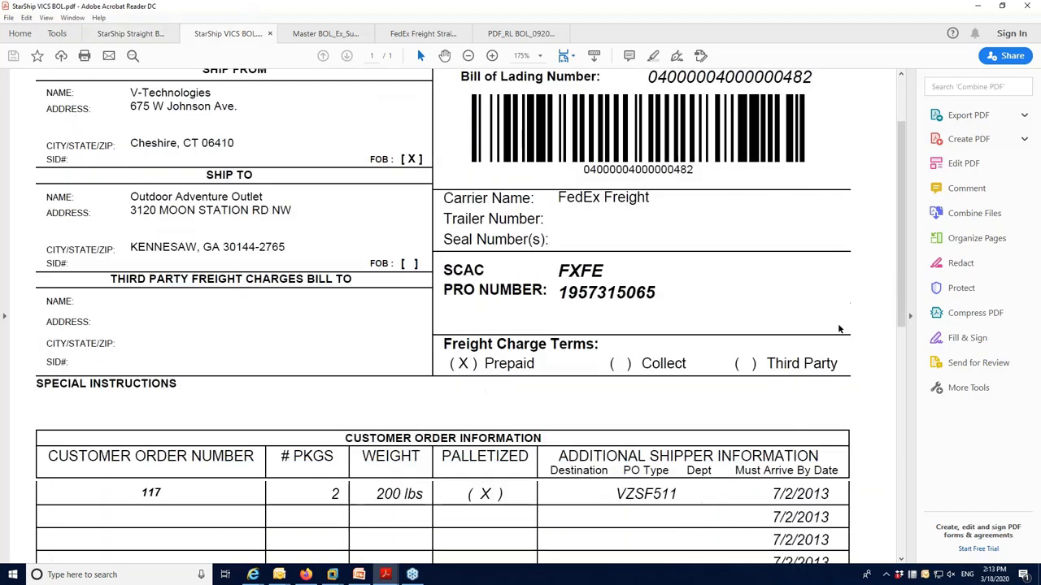
pyautogui.scroll(-4, 851, 326)
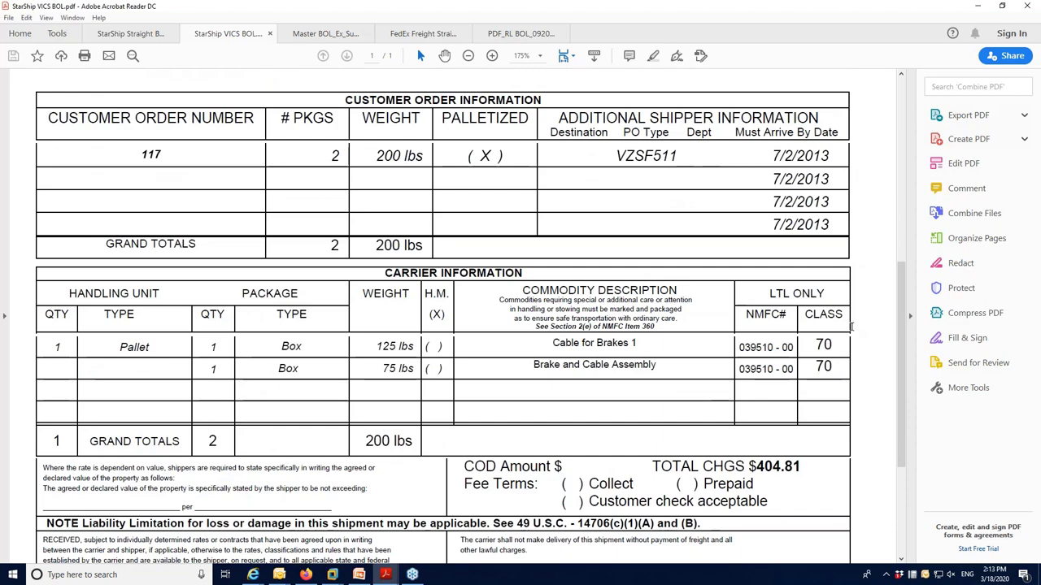
pyautogui.scroll(9, 850, 342)
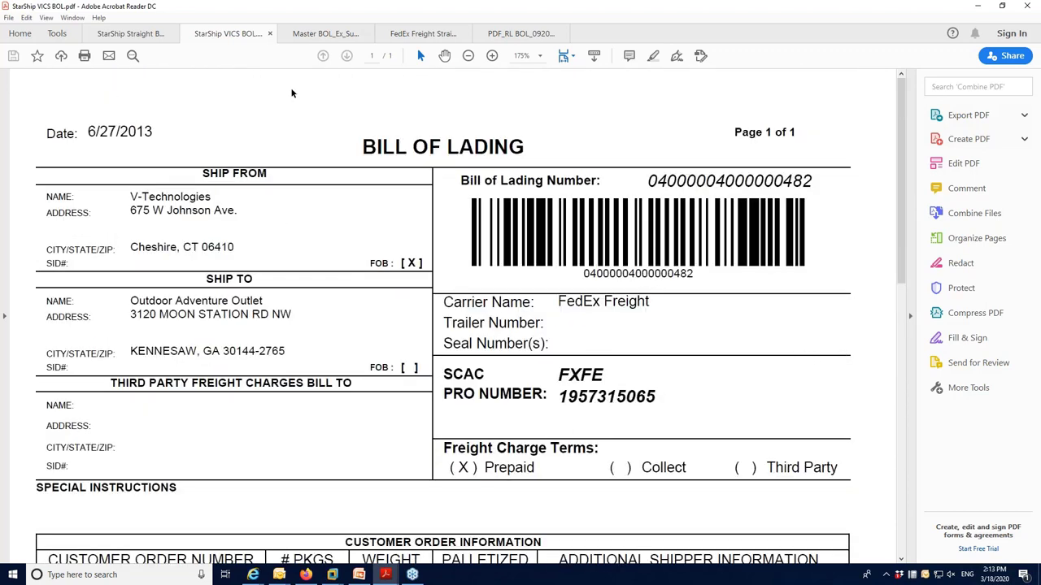
# Open Master BOL_Ex_Supplement.PDF and scroll down to page 2, then back to page 1
pyautogui.click(325, 37)
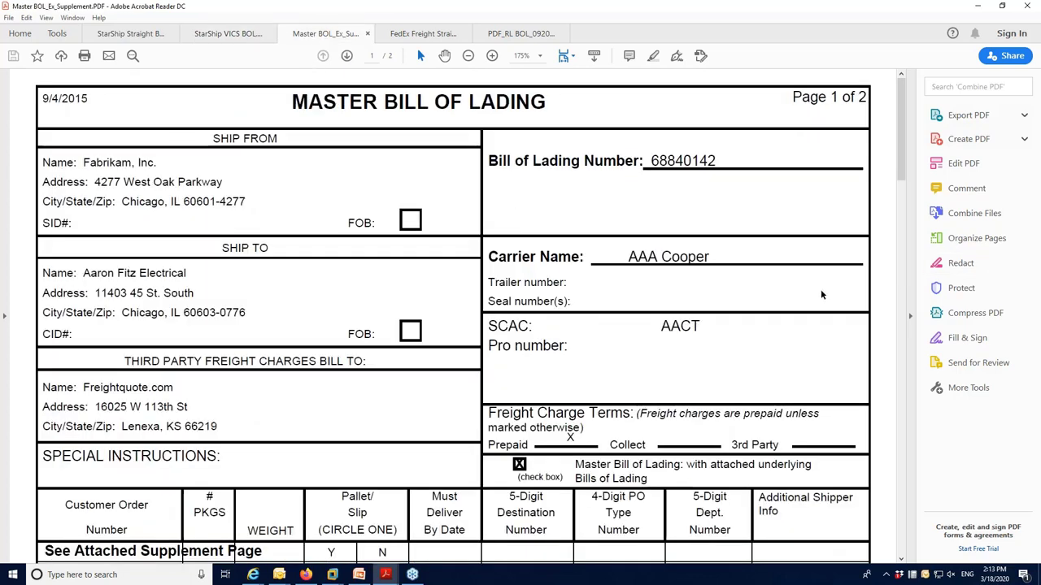
pyautogui.scroll(-8, 821, 296)
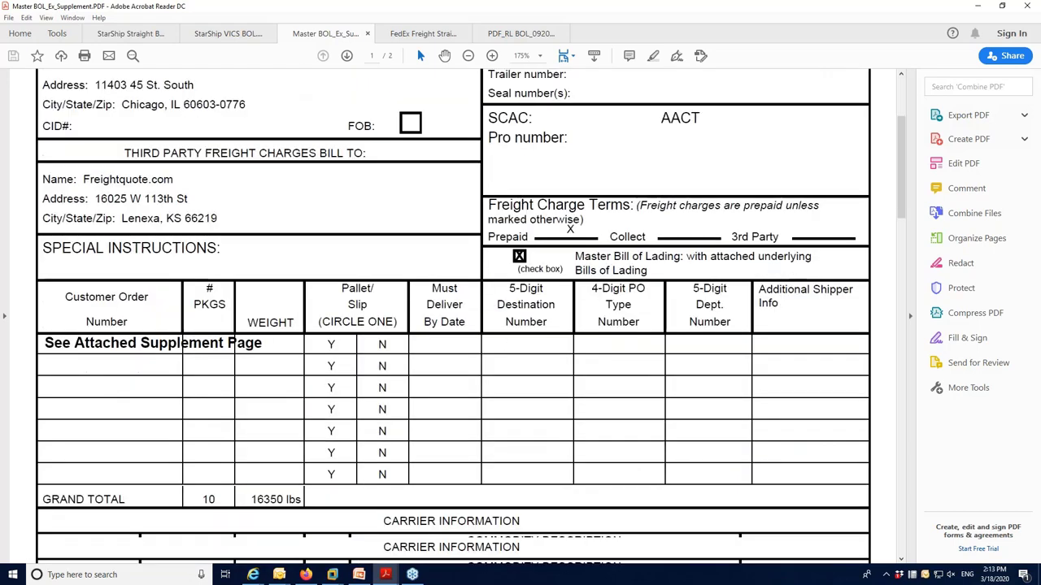
pyautogui.scroll(-18, 819, 298)
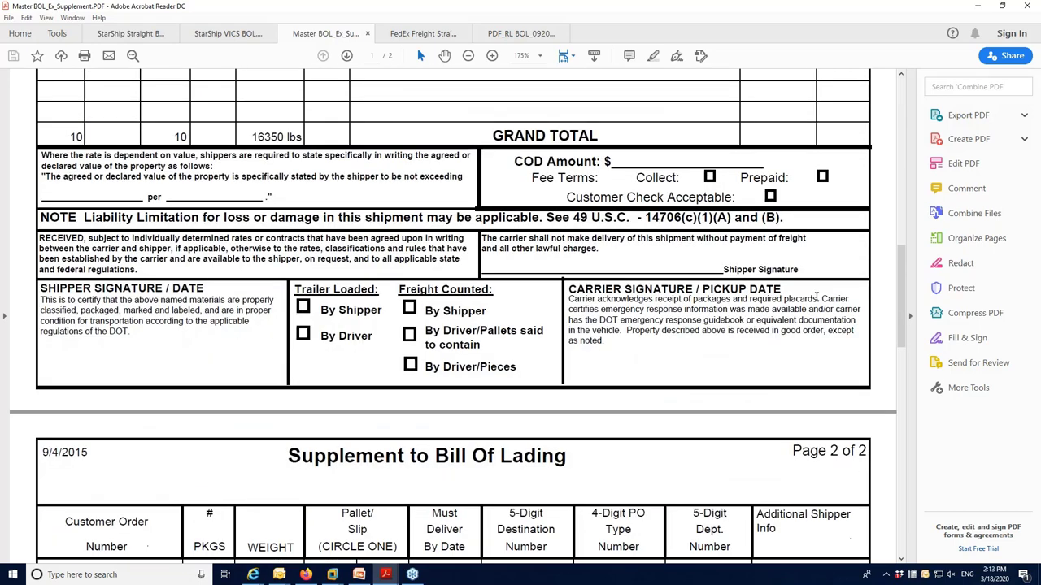
pyautogui.scroll(-5, 819, 298)
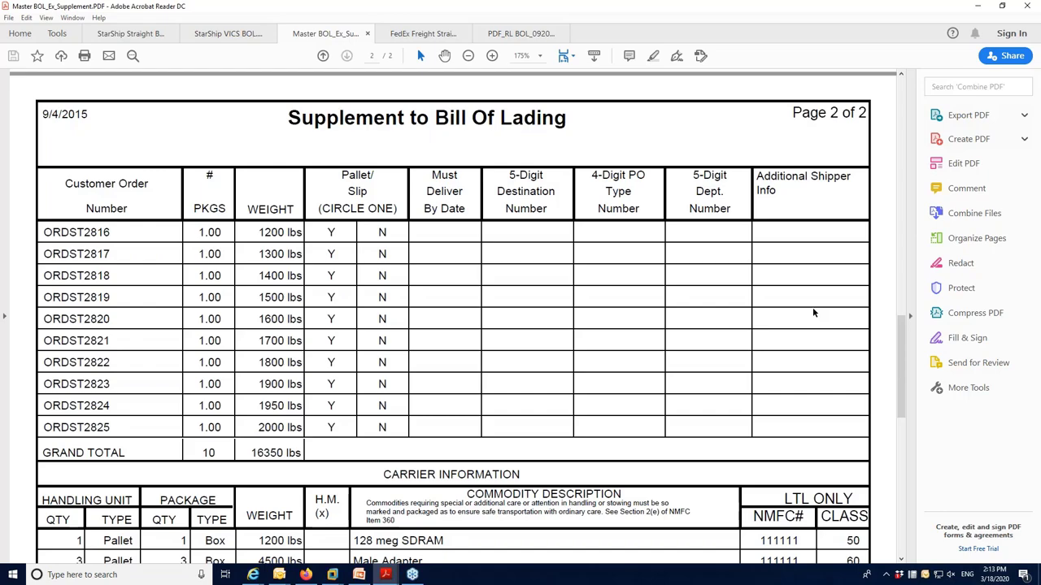
pyautogui.scroll(5, 813, 313)
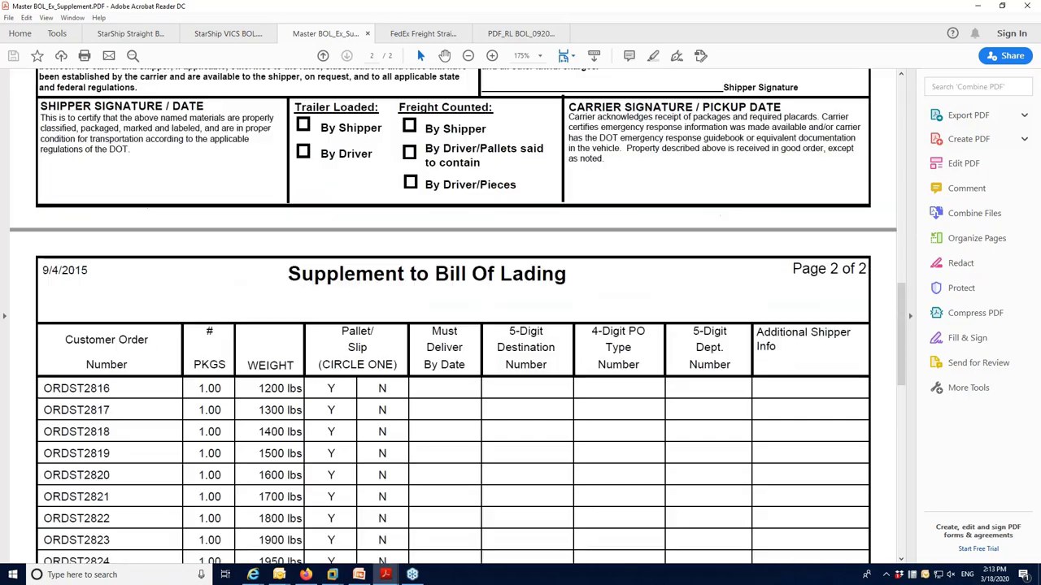
pyautogui.scroll(13, 806, 346)
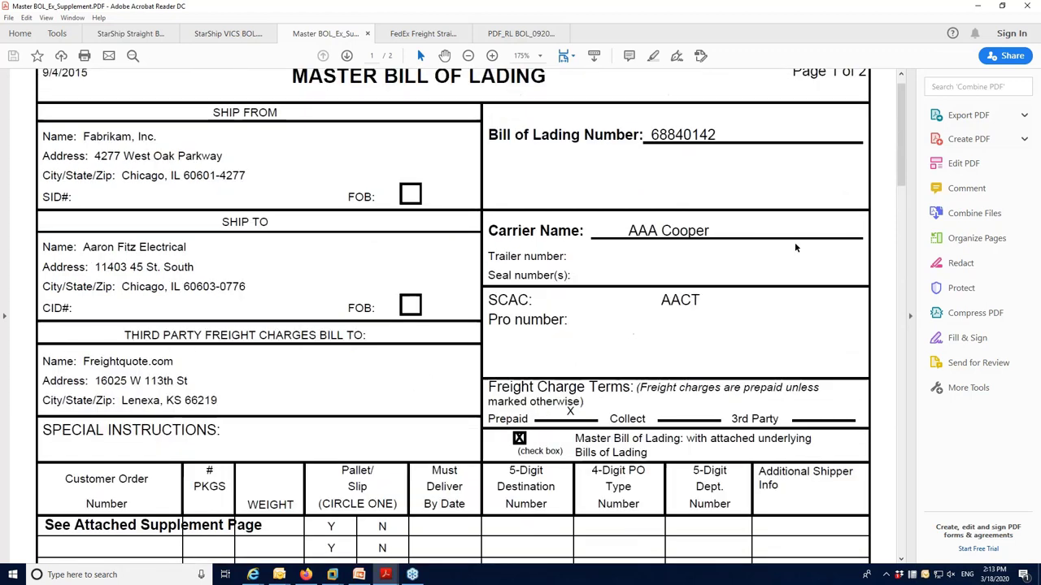
pyautogui.scroll(1, 756, 221)
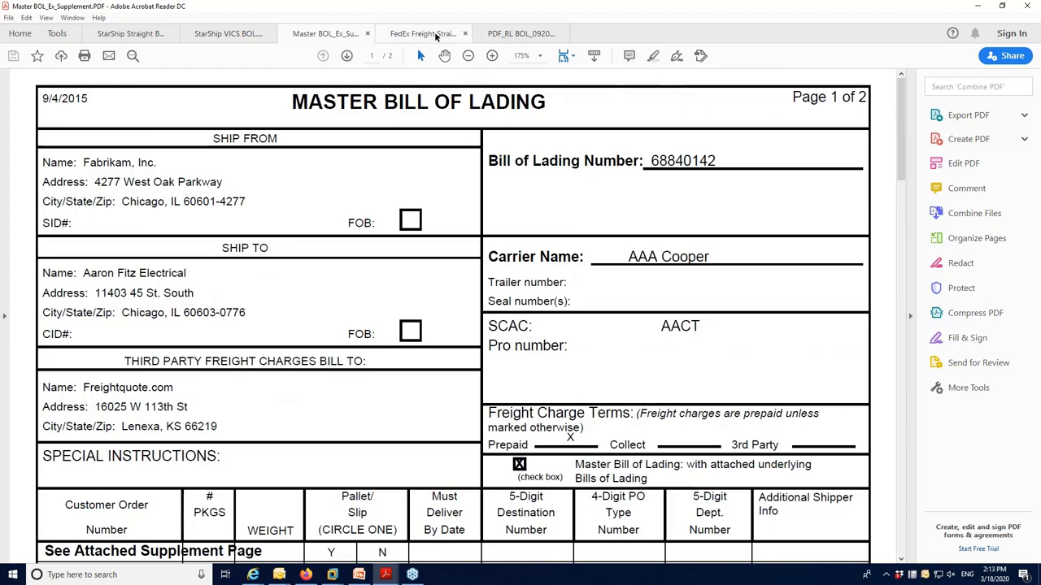
# View the FedEx Freight Straight BOL, then switch to PDF_RL BOL_09208132.pdf
pyautogui.click(423, 33)
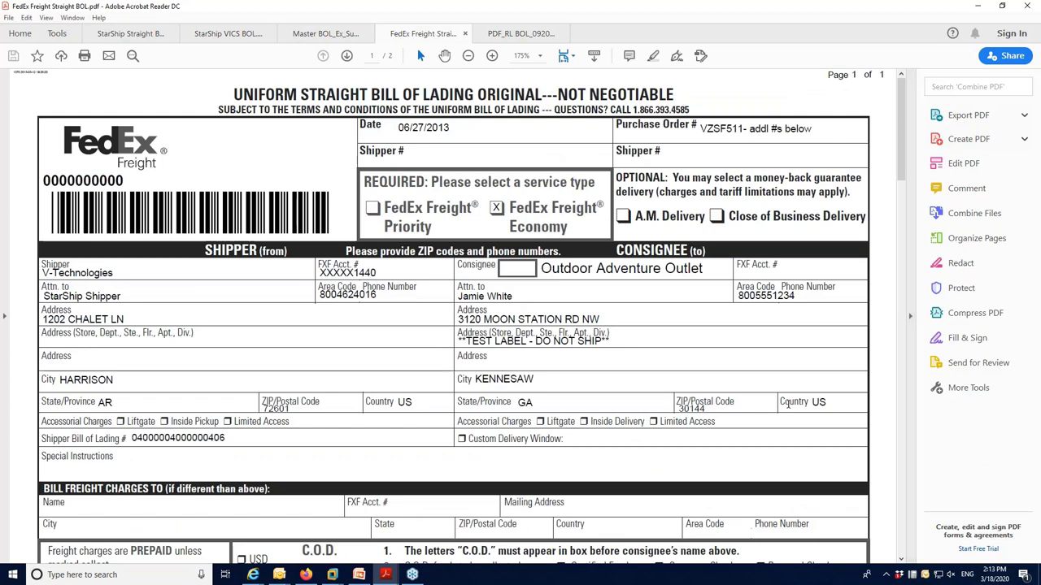
pyautogui.click(532, 36)
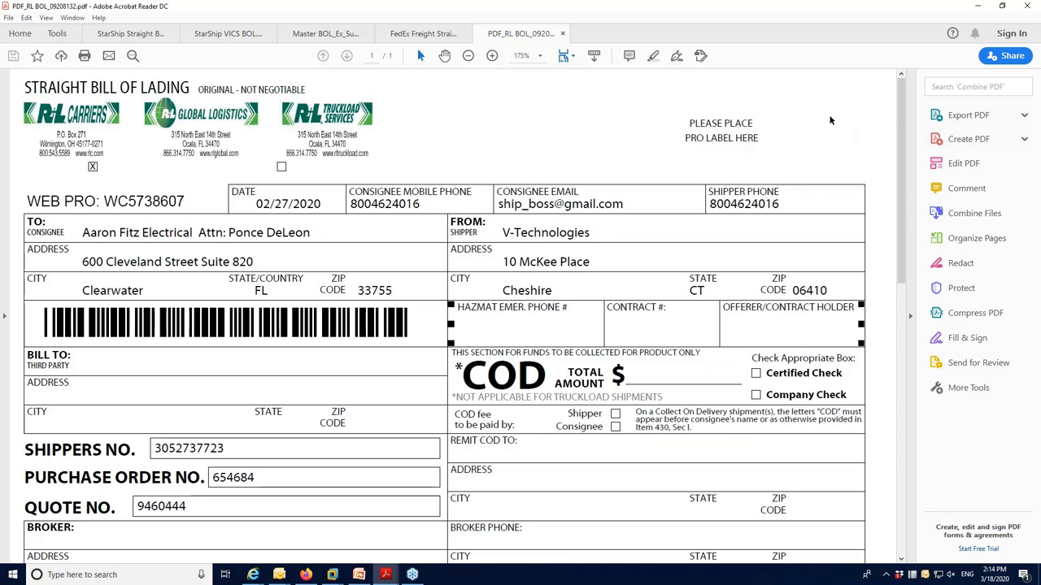
# Minimise Acrobat and open the Straight ABC Corp bill of lading template in Template Designer
pyautogui.click(980, 9)
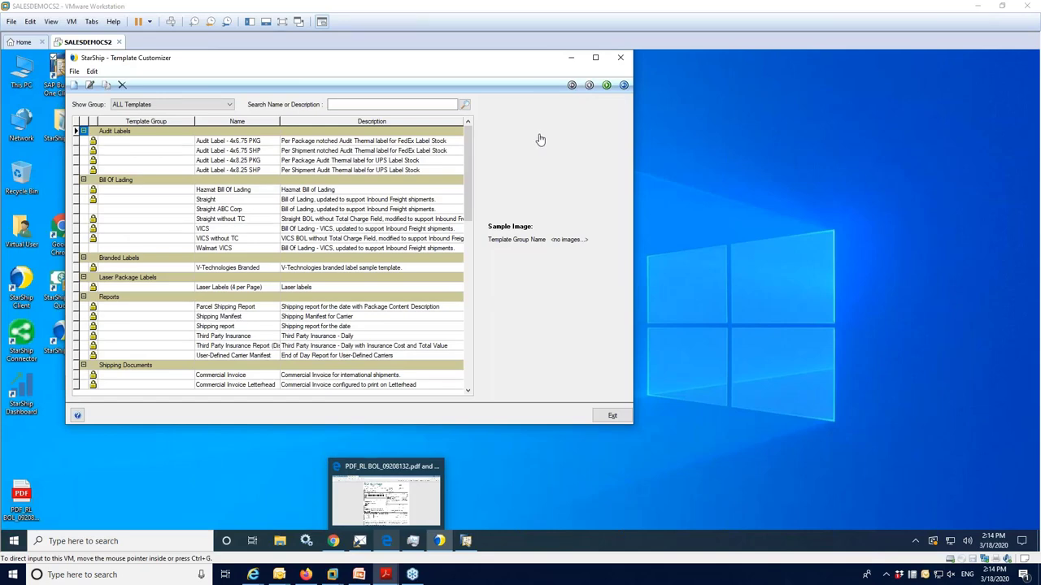
pyautogui.click(232, 215)
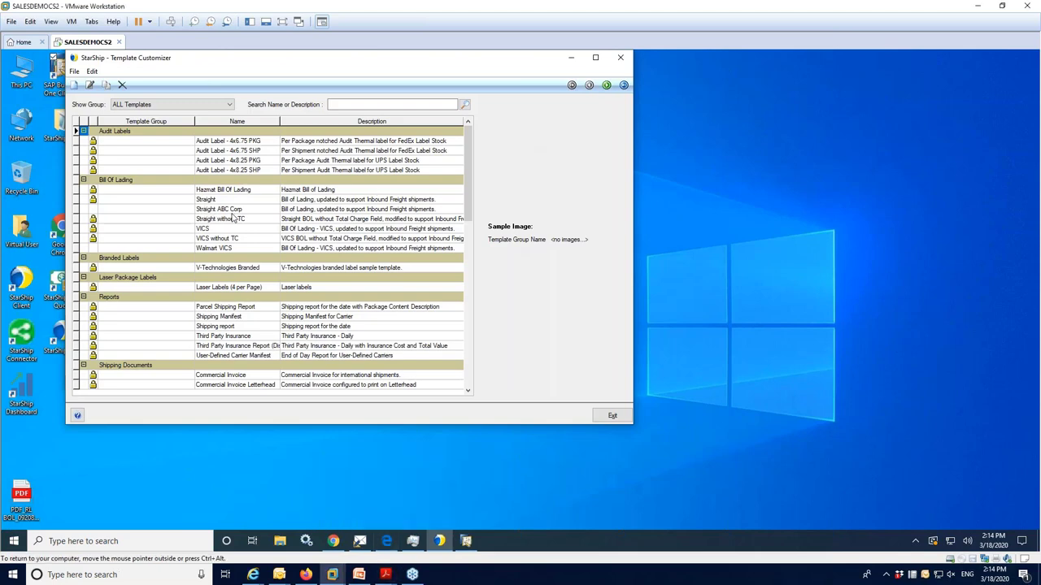
pyautogui.click(234, 211)
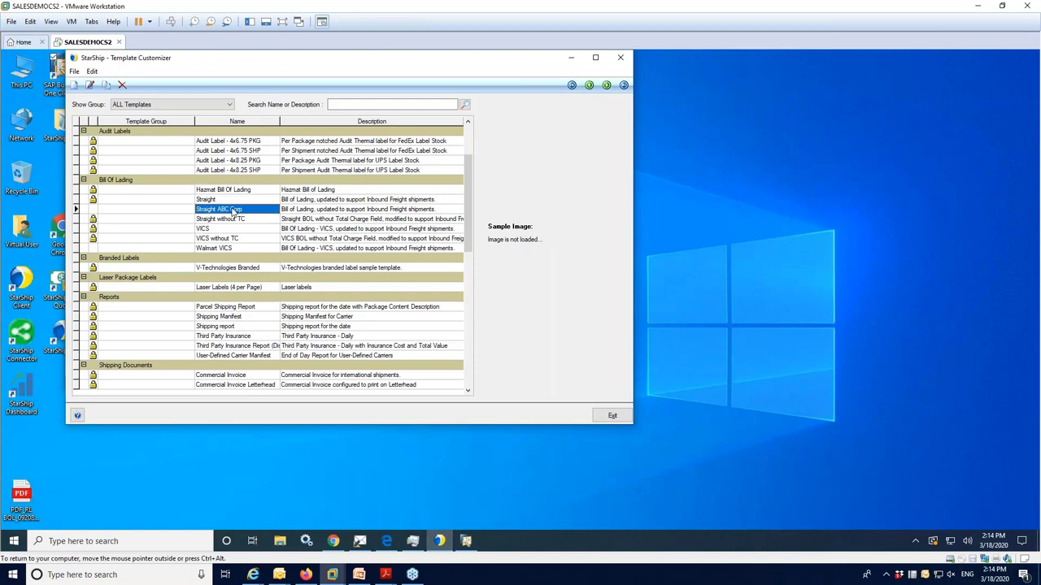
pyautogui.doubleClick(234, 210)
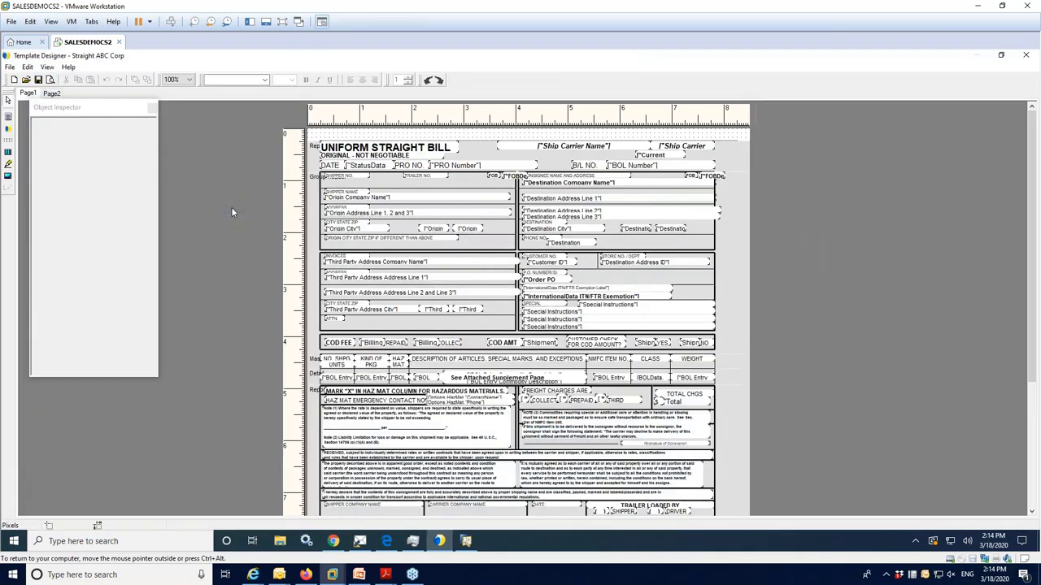
pyautogui.moveTo(386, 575)
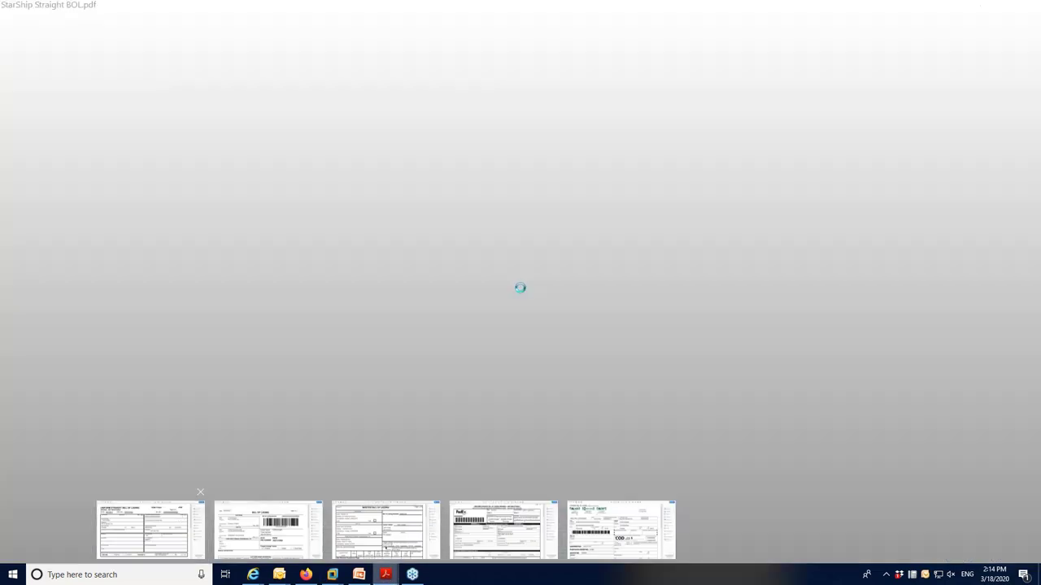
pyautogui.click(151, 528)
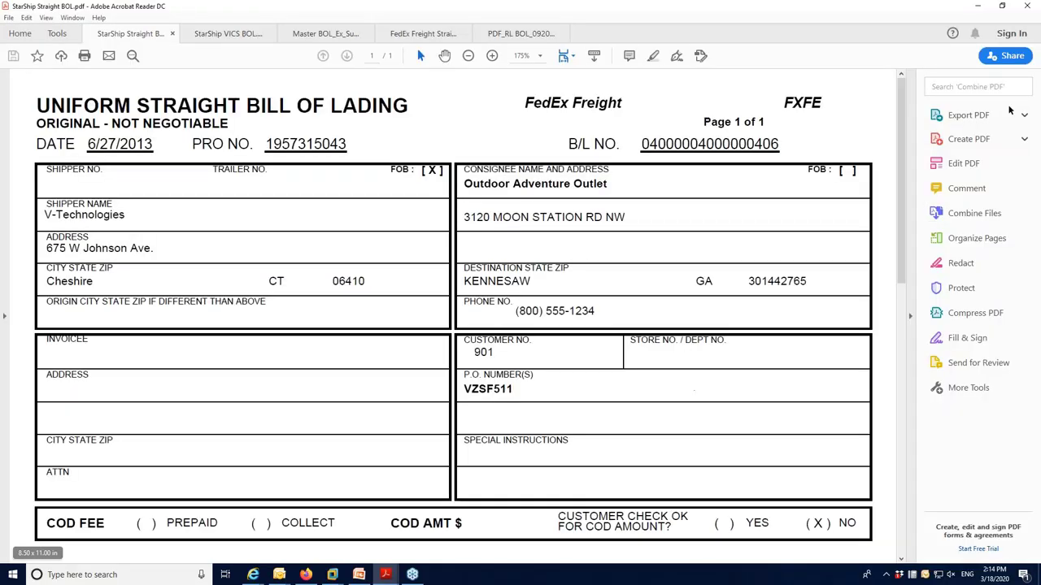
pyautogui.click(993, 7)
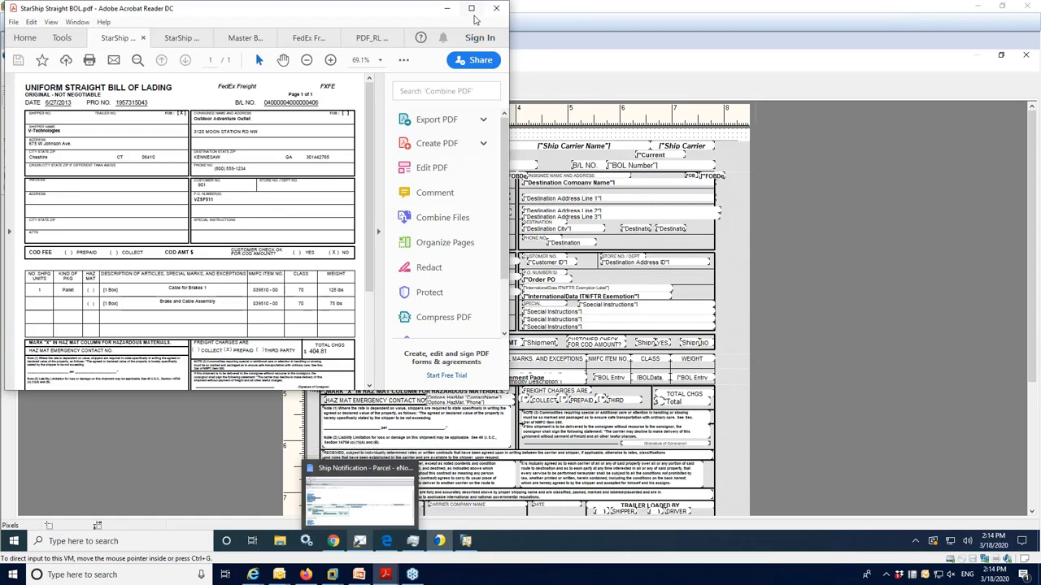
pyautogui.click(470, 8)
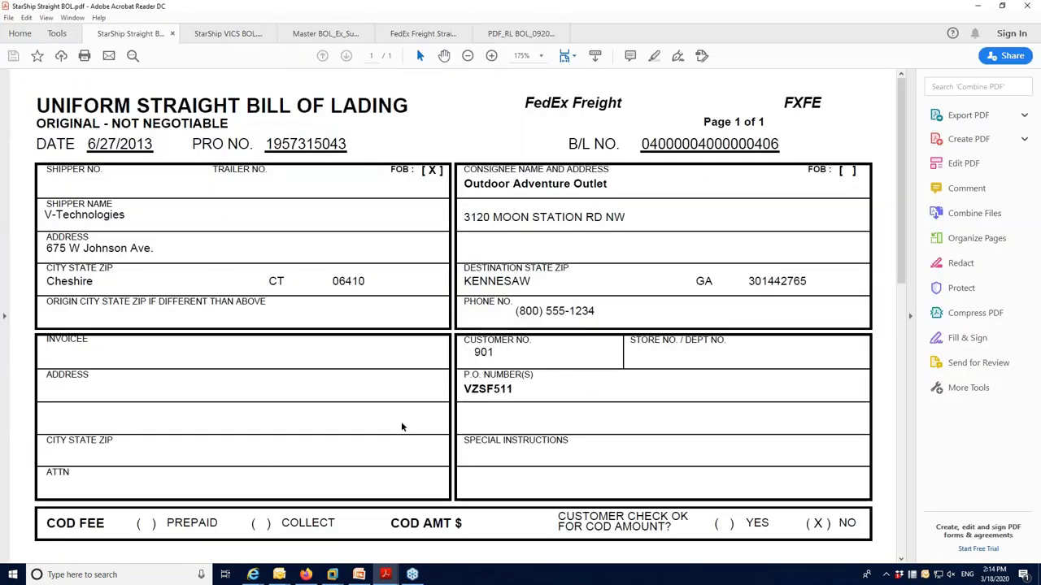
pyautogui.scroll(-5, 402, 426)
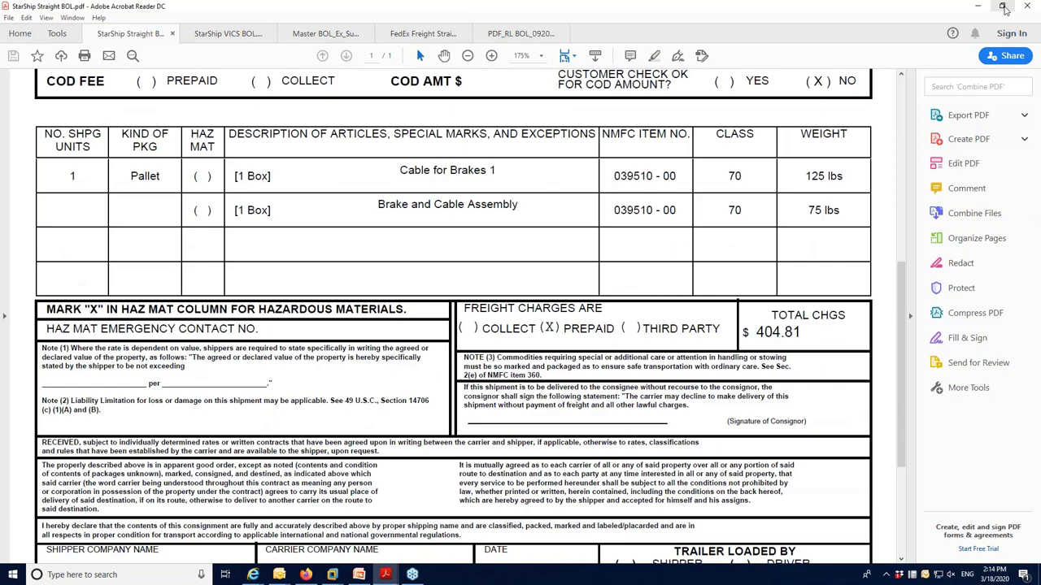
pyautogui.click(1001, 6)
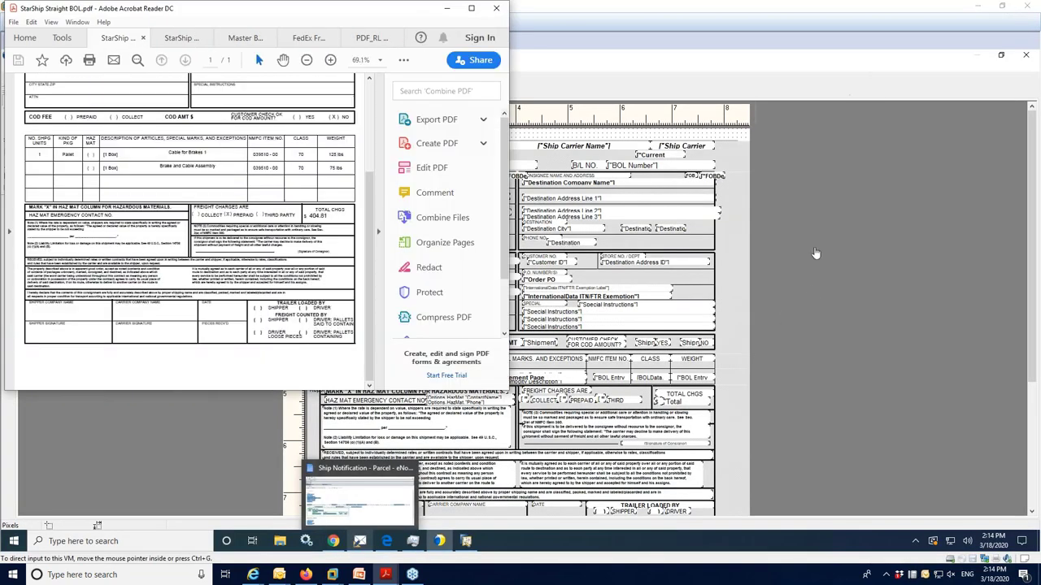
pyautogui.click(816, 320)
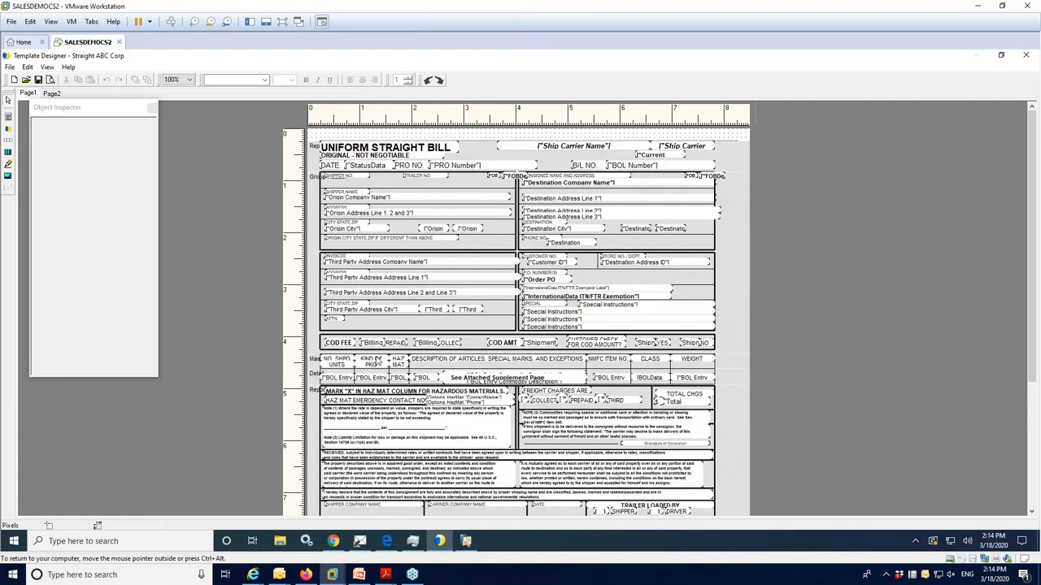
pyautogui.doubleClick(437, 470)
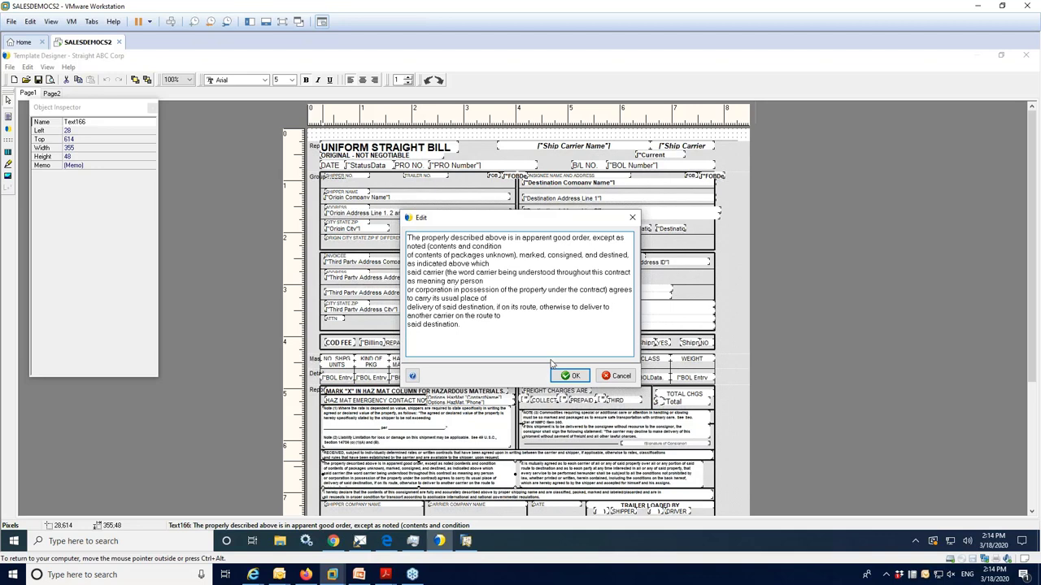
pyautogui.click(619, 377)
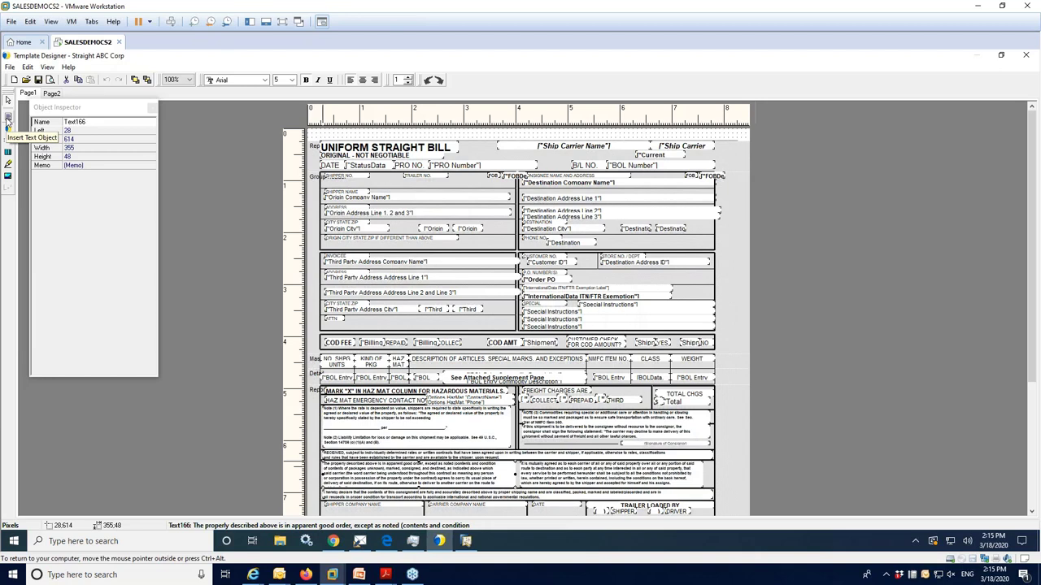
# Open the Edit dialog for the HazMat Profile Hazardous Materials Packing Group field
pyautogui.click(604, 379)
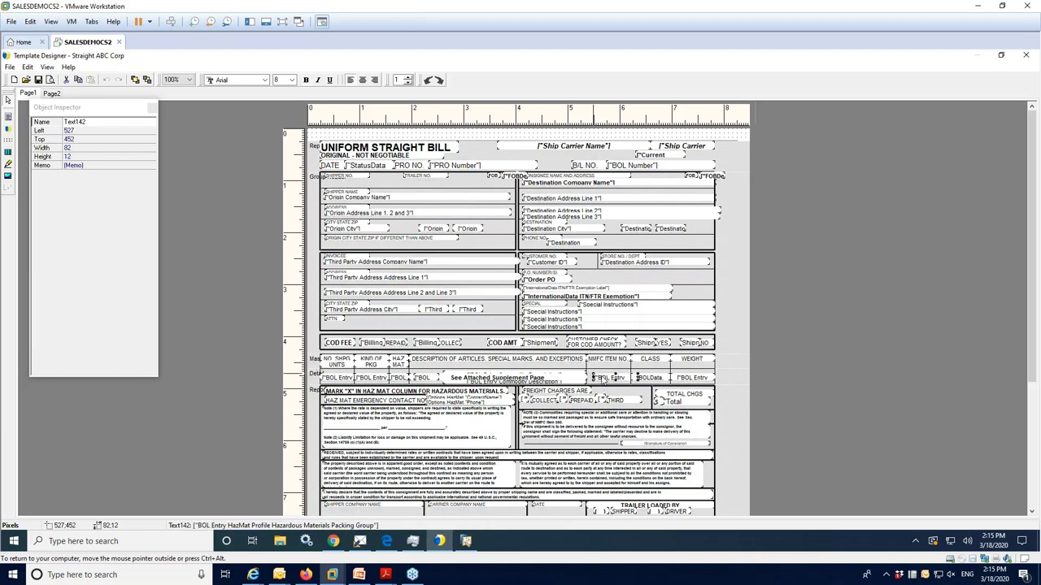
pyautogui.rightClick(604, 379)
pyautogui.click(620, 428)
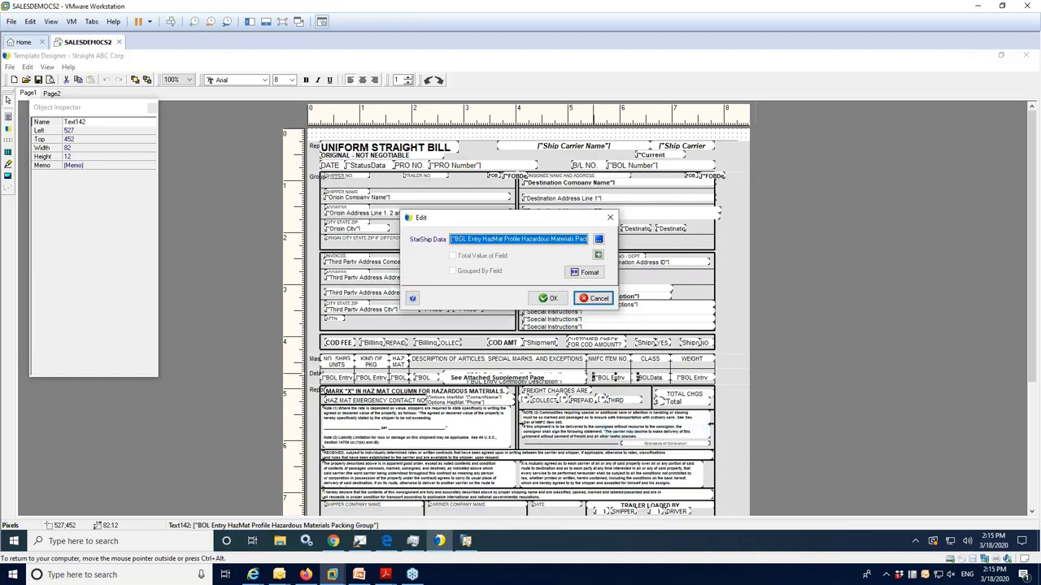
# Browse the Insert StarShip Data sources and Line Item fields, then cancel without inserting
pyautogui.click(598, 240)
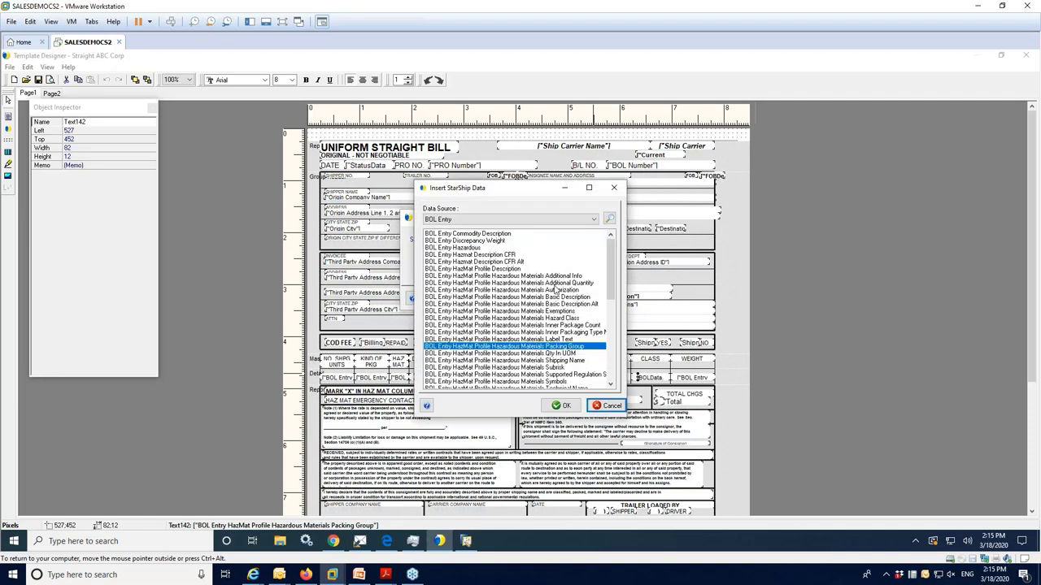
pyautogui.click(594, 222)
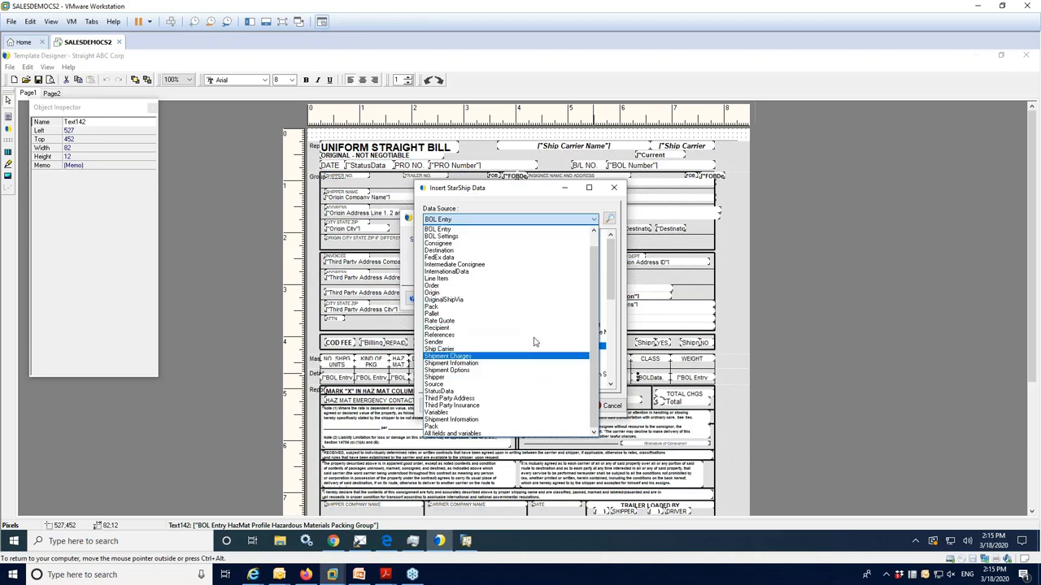
pyautogui.click(504, 279)
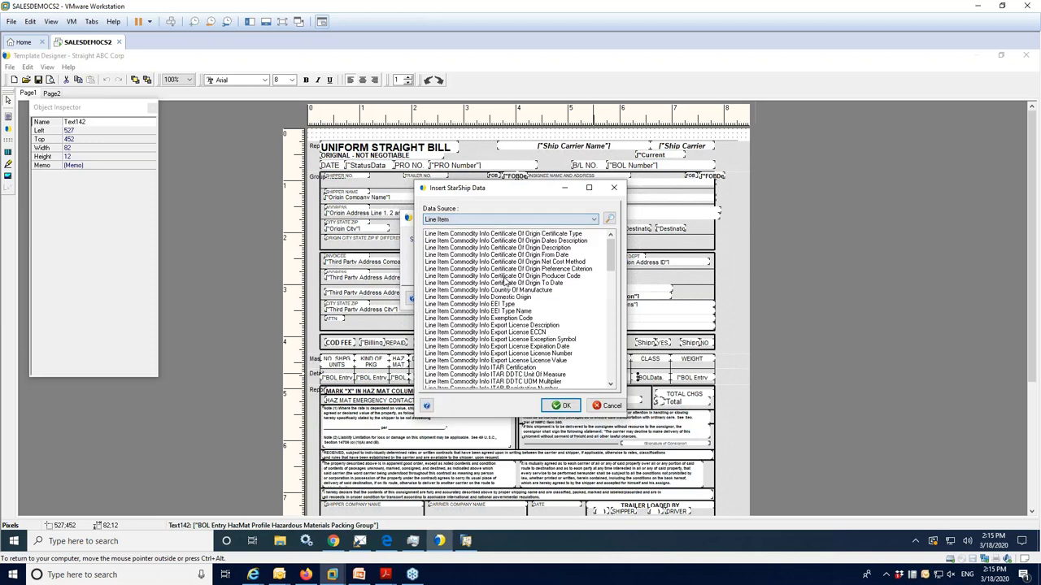
pyautogui.moveTo(614, 265); pyautogui.dragTo(610, 364)
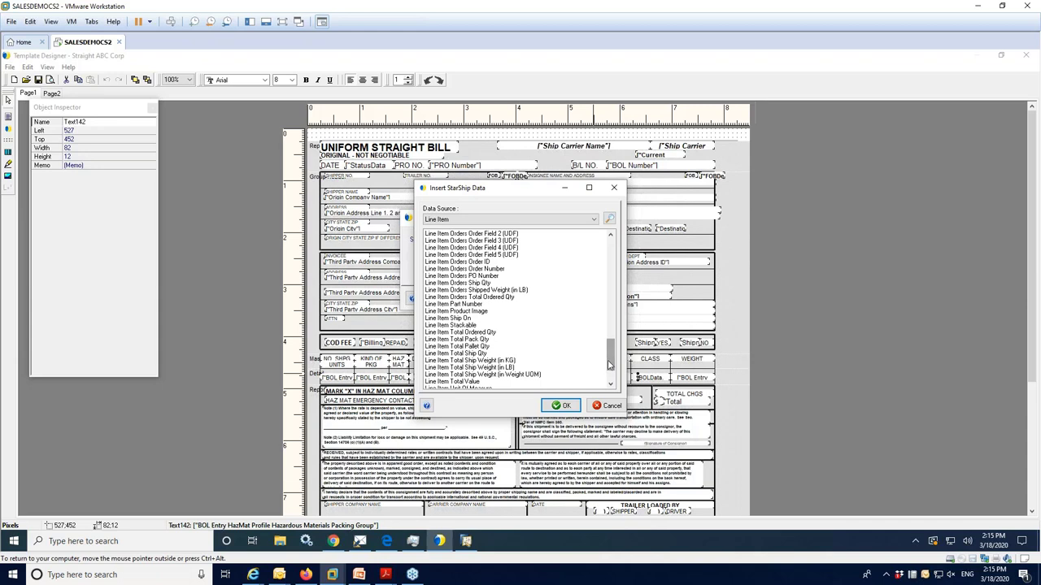
pyautogui.click(611, 406)
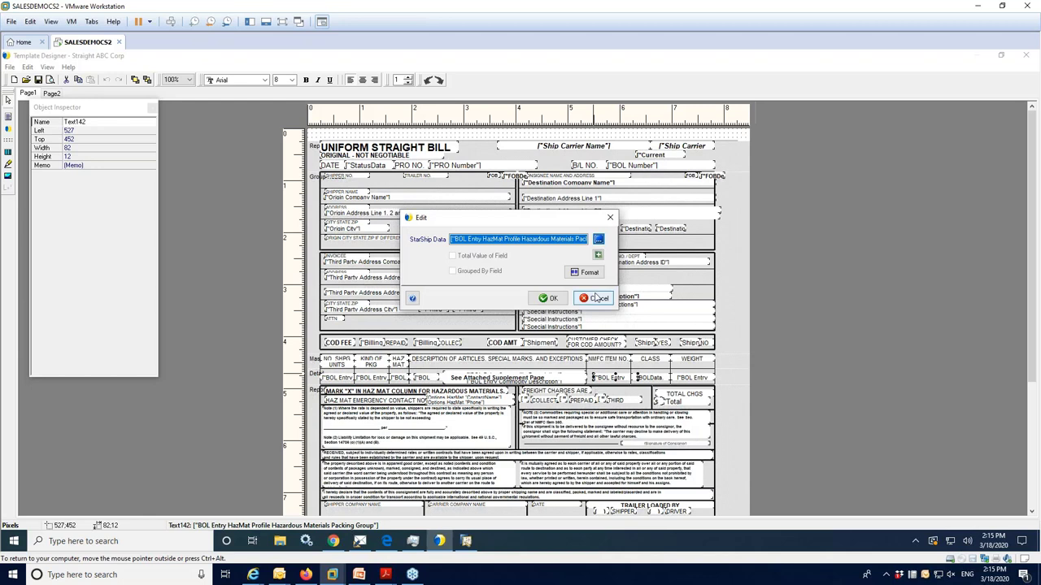
# Cancel the field edit, review the template's Save As name and description, then cancel
pyautogui.click(594, 299)
pyautogui.click(10, 66)
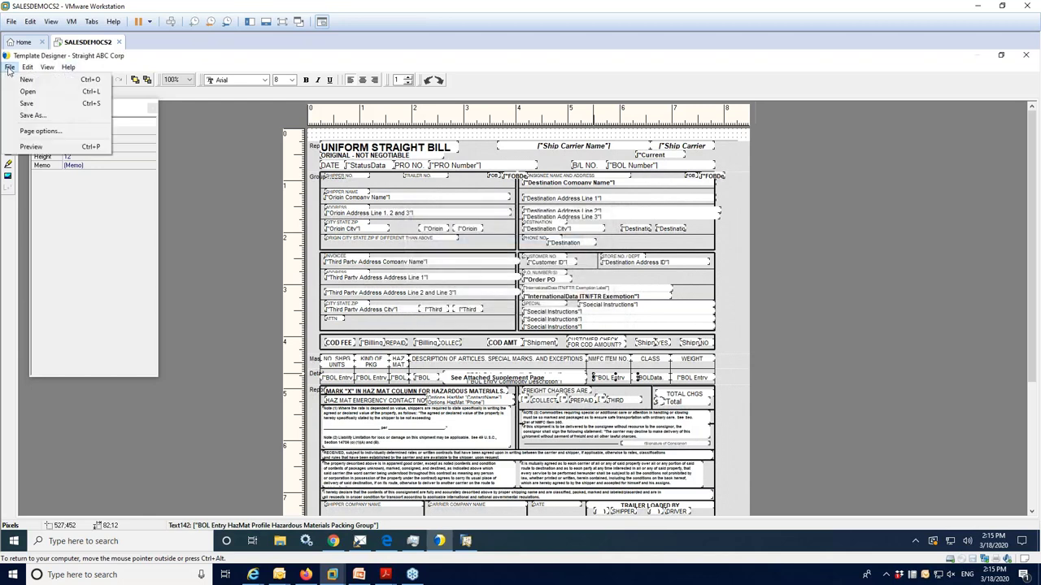
pyautogui.click(29, 116)
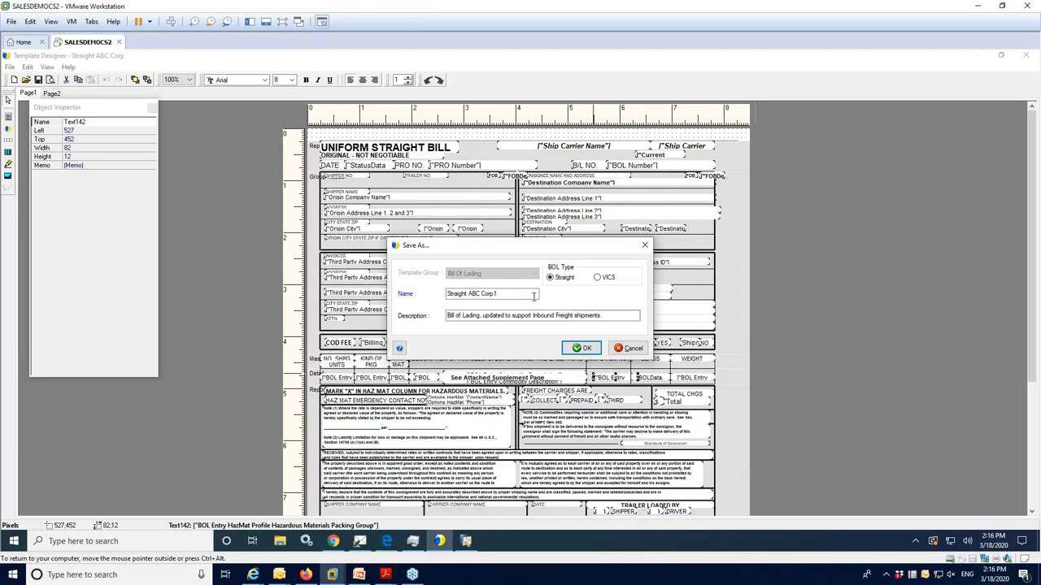
pyautogui.click(631, 349)
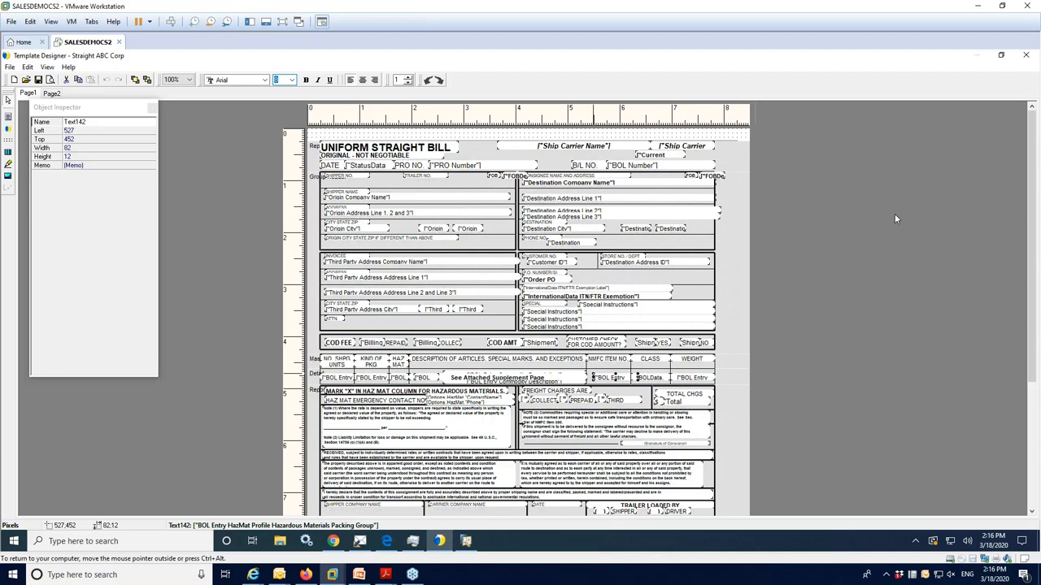
# Close Template Designer and bring up the Ship Notification – Parcel eNotify template
pyautogui.click(1025, 57)
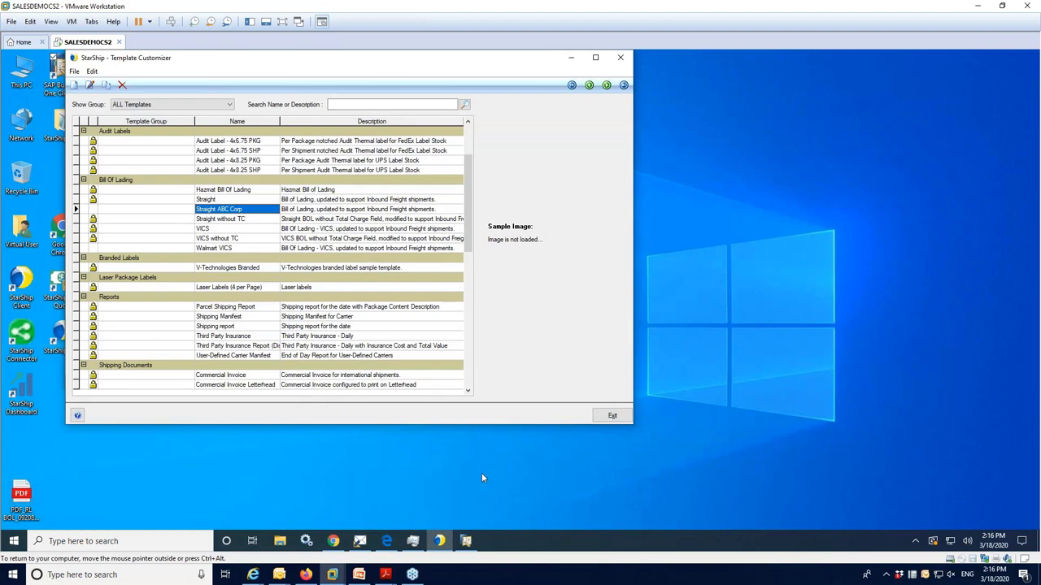
pyautogui.moveTo(469, 545)
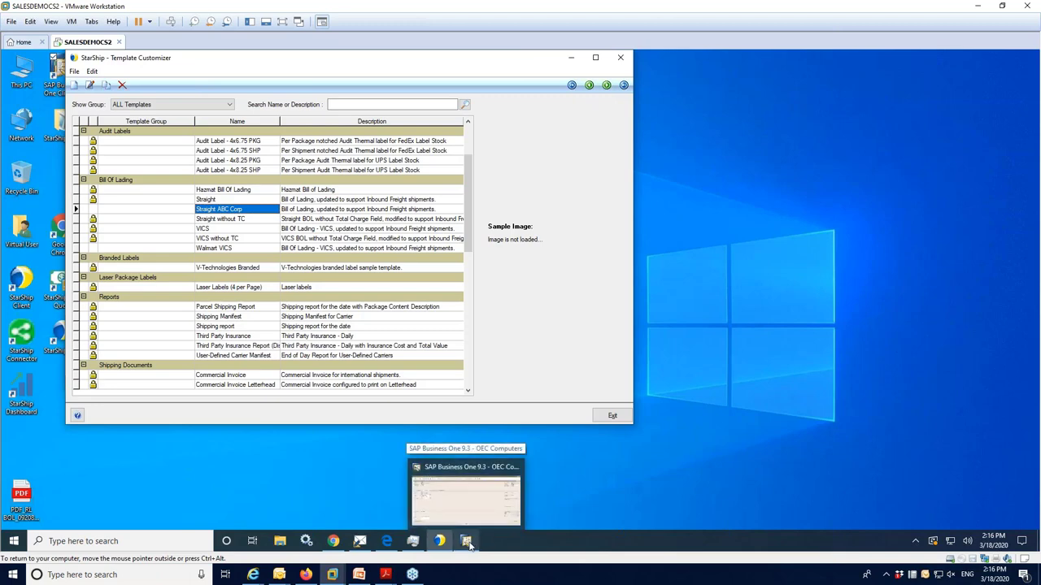
pyautogui.click(361, 545)
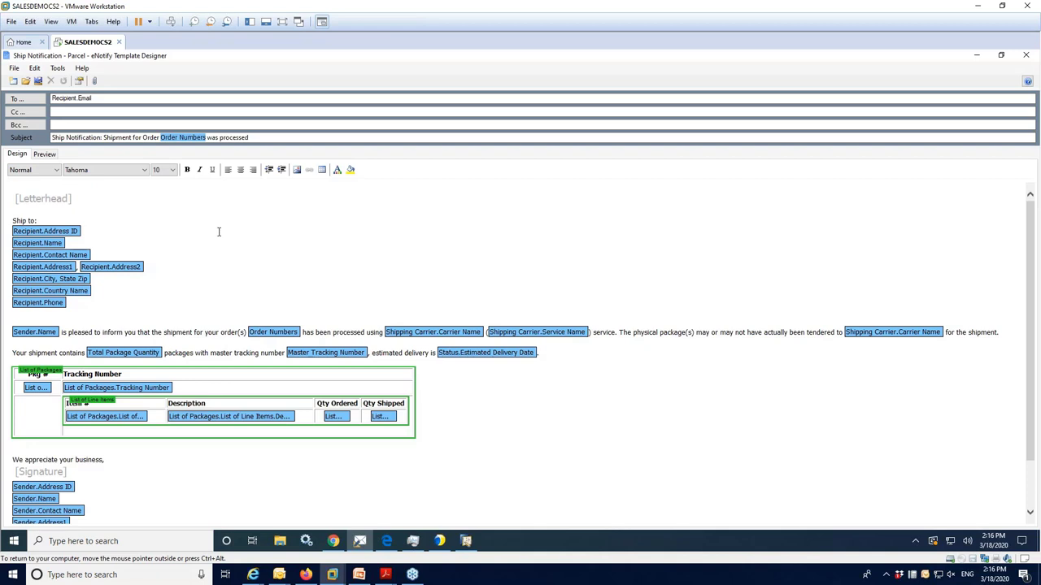
pyautogui.click(95, 82)
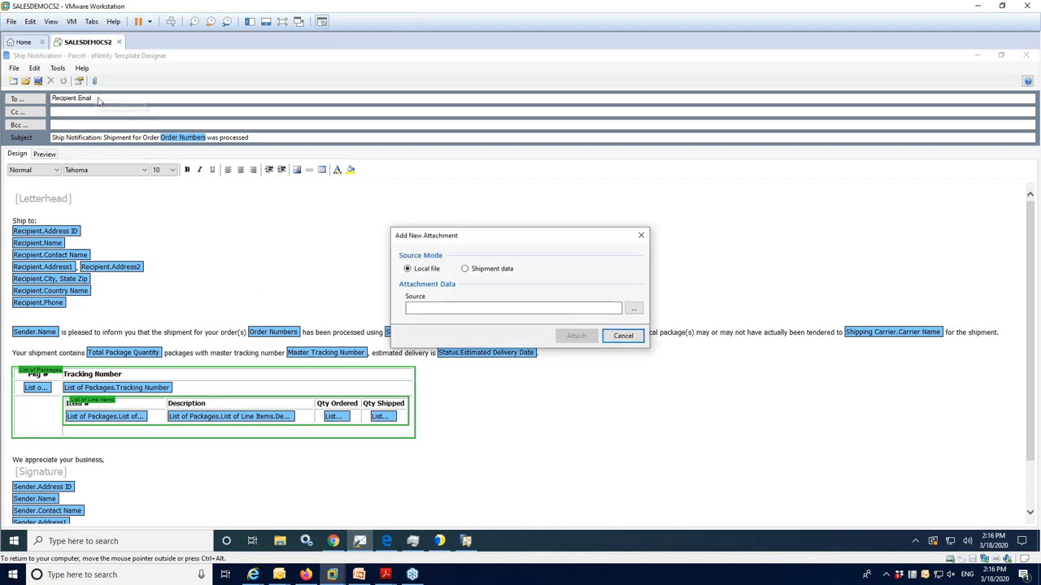
pyautogui.click(467, 270)
pyautogui.click(617, 309)
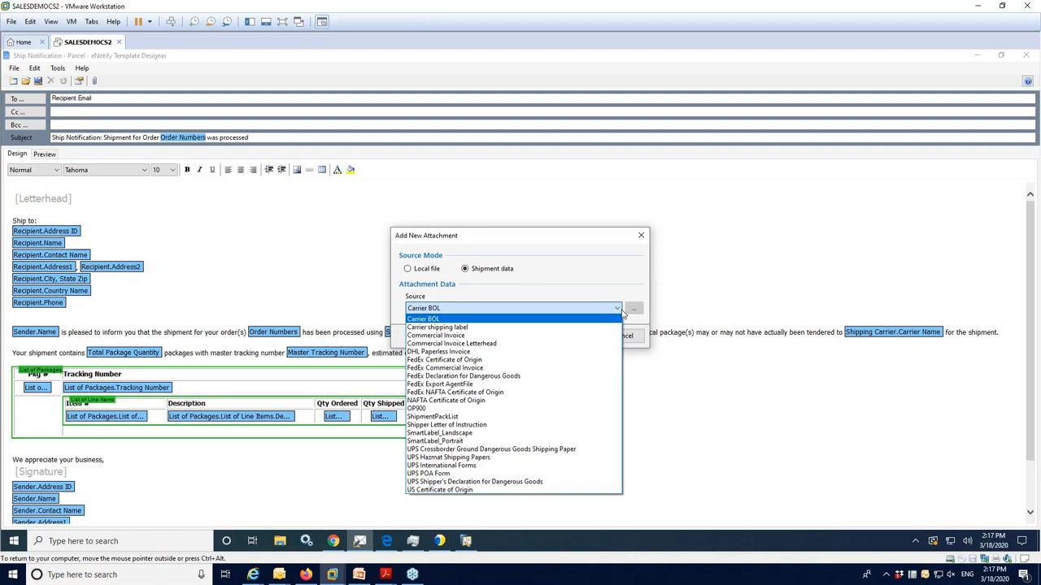
pyautogui.click(592, 268)
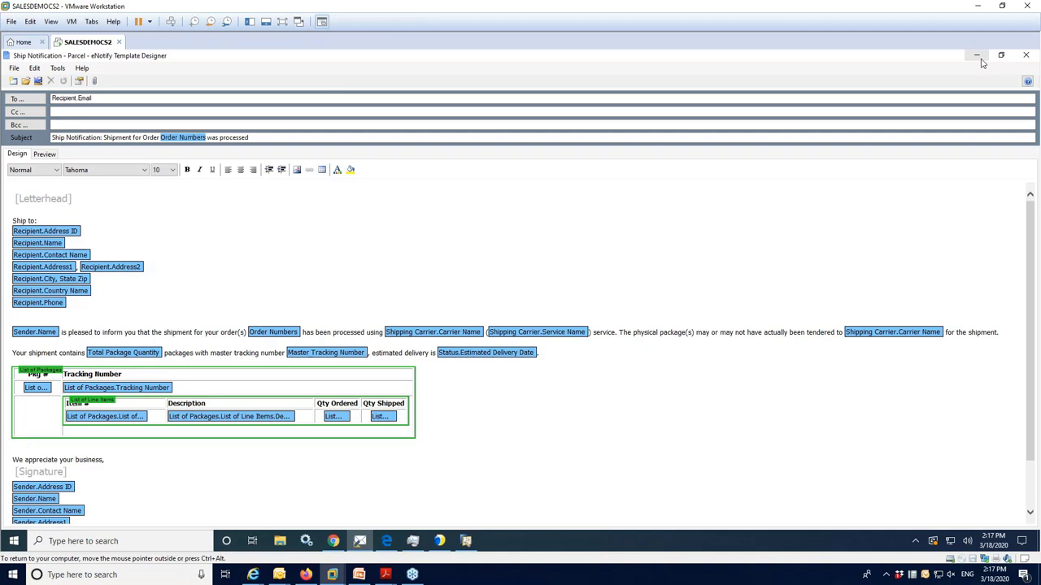
# Minimise the eNotify designer and show the Dashboard page in the StarShip web client
pyautogui.click(978, 56)
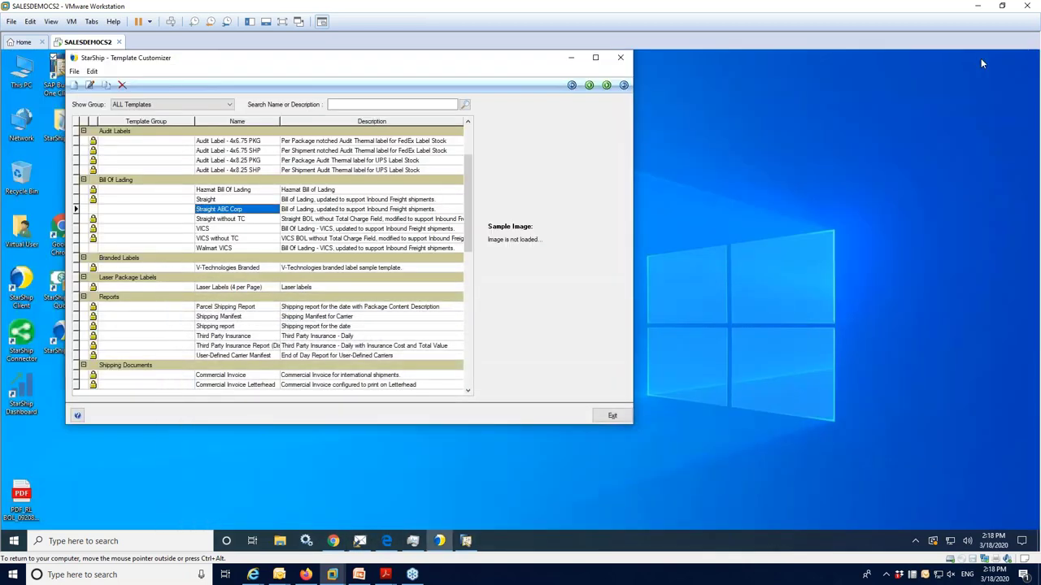
pyautogui.click(331, 525)
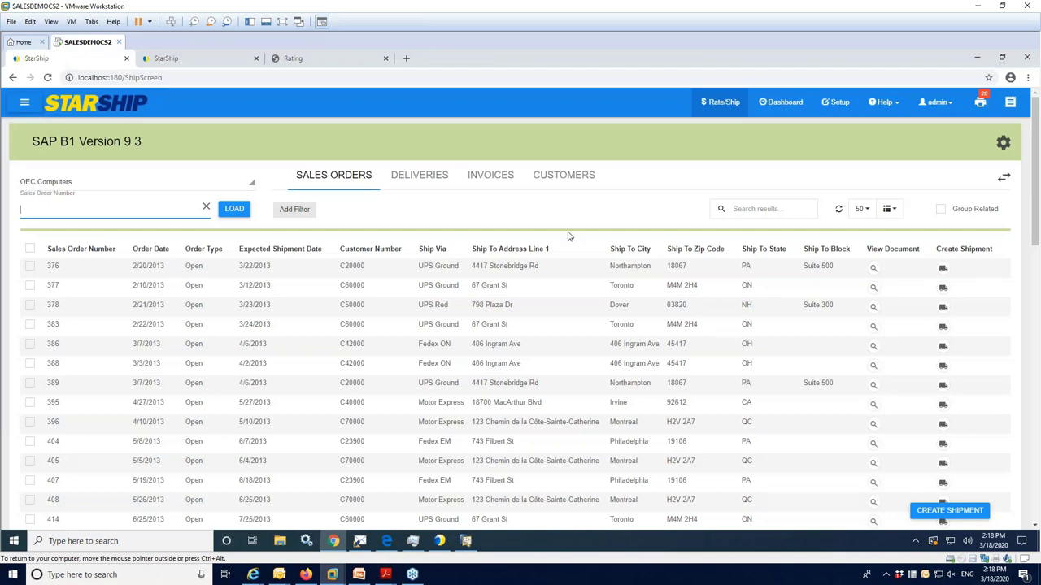
pyautogui.click(187, 64)
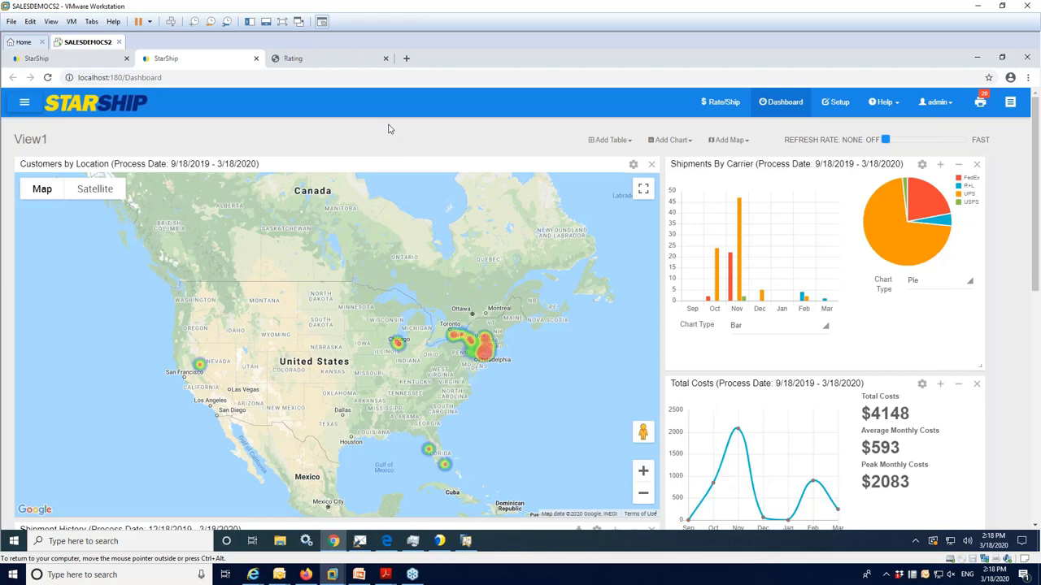
# Open the Add Chart list, then scroll down to the Shipment History table and order charts
pyautogui.click(689, 142)
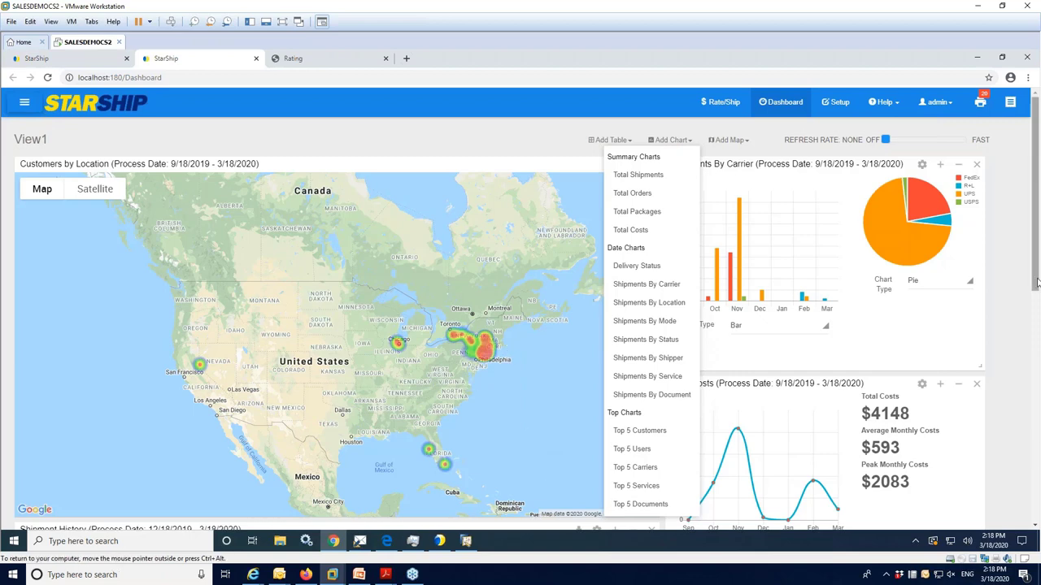
pyautogui.moveTo(1037, 282); pyautogui.dragTo(1011, 399)
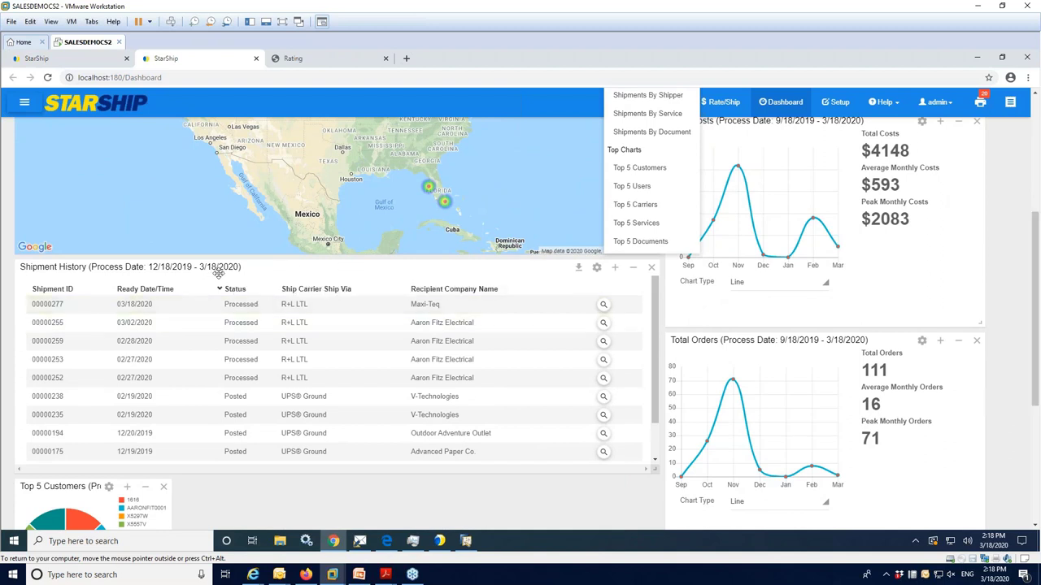
# Browse the fields available for a new Shipment History filter, then dismiss the list without adding one
pyautogui.click(597, 268)
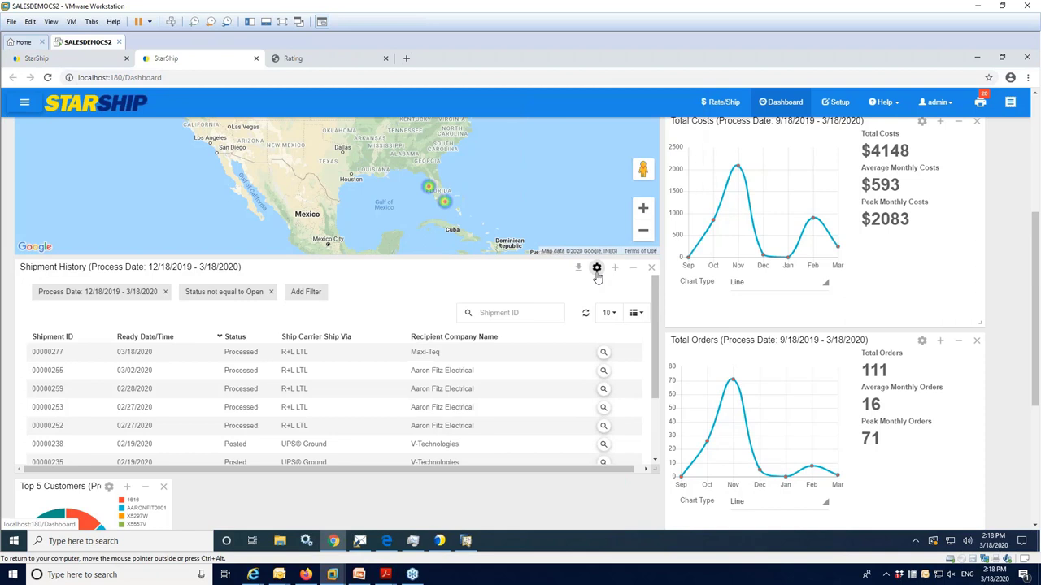
pyautogui.click(317, 294)
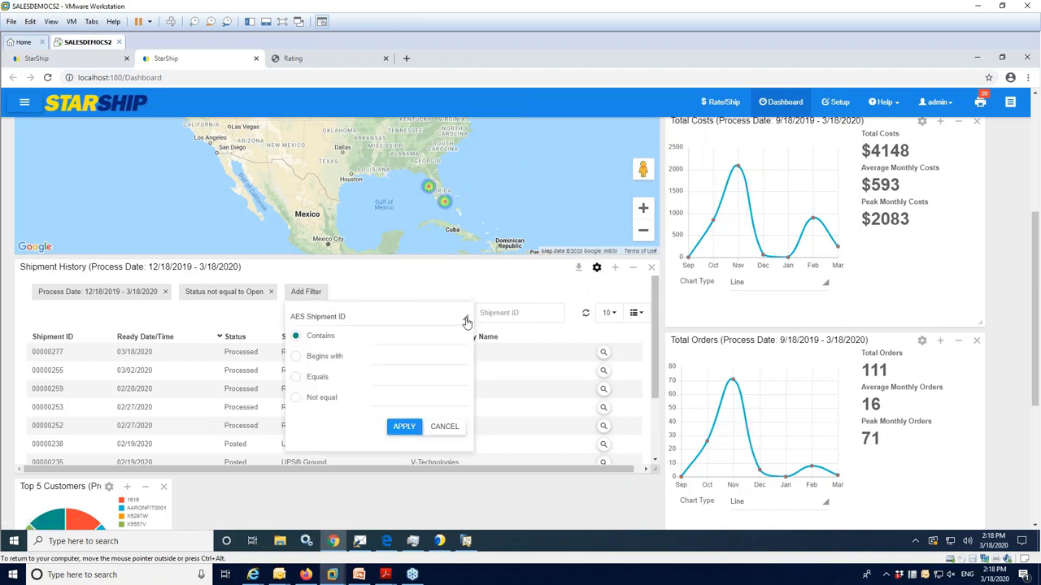
pyautogui.click(466, 321)
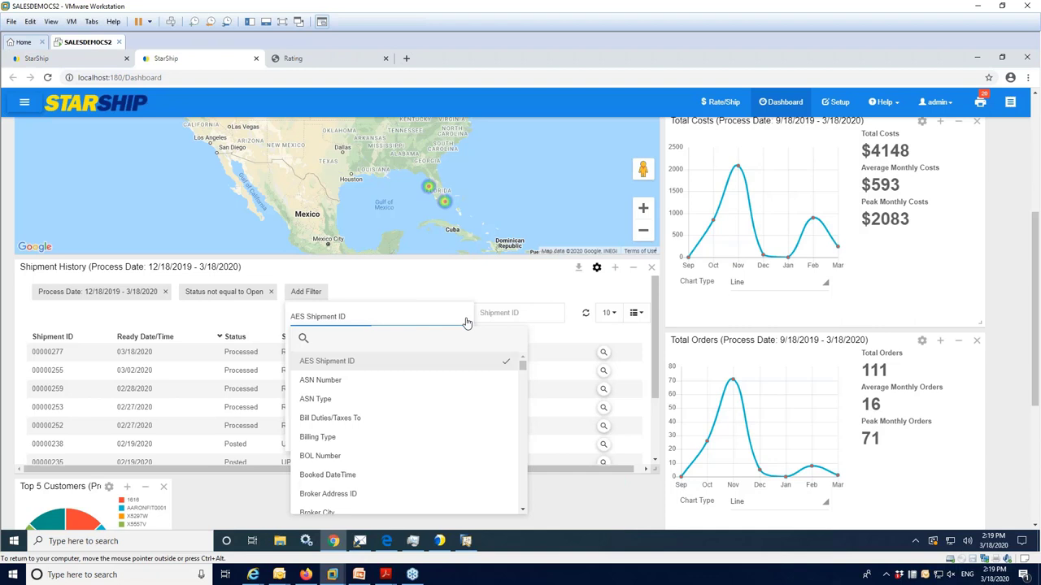
pyautogui.click(481, 283)
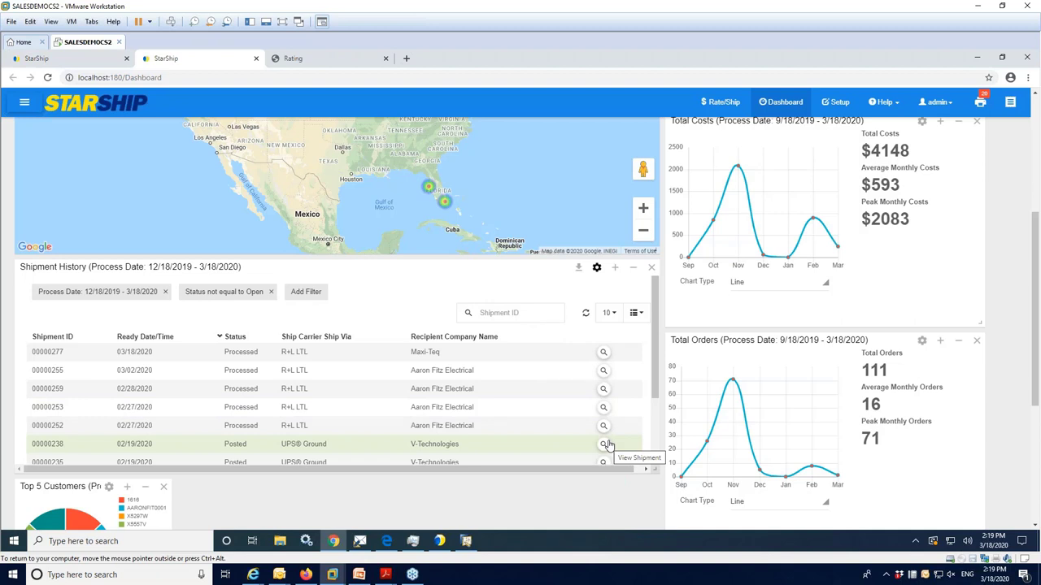
# View a 02/27/2020 R+L LTL freight shipment read-only and scroll through its details, including 144.28 applied charges
pyautogui.click(603, 425)
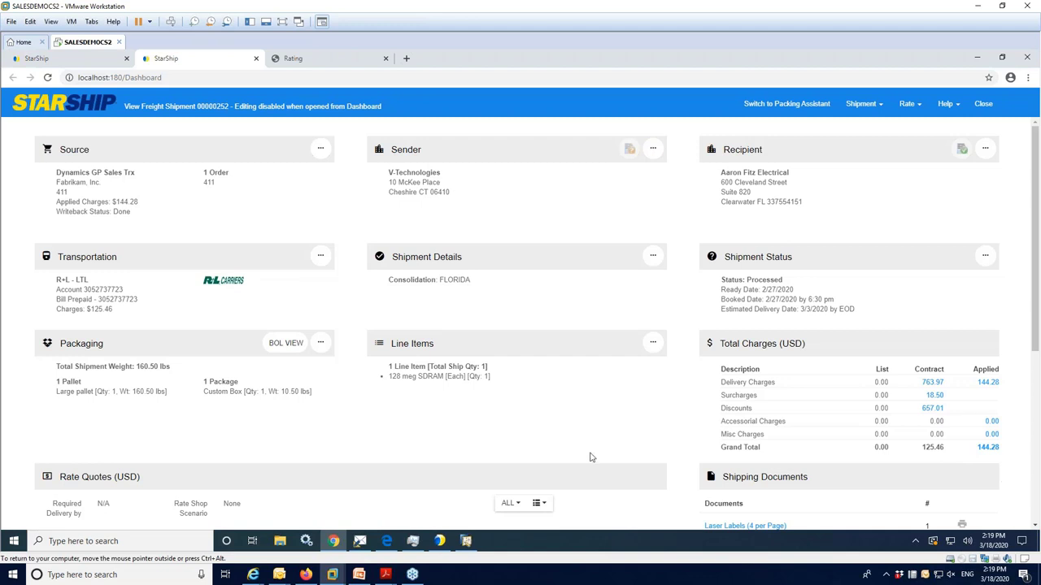
pyautogui.scroll(-3, 507, 420)
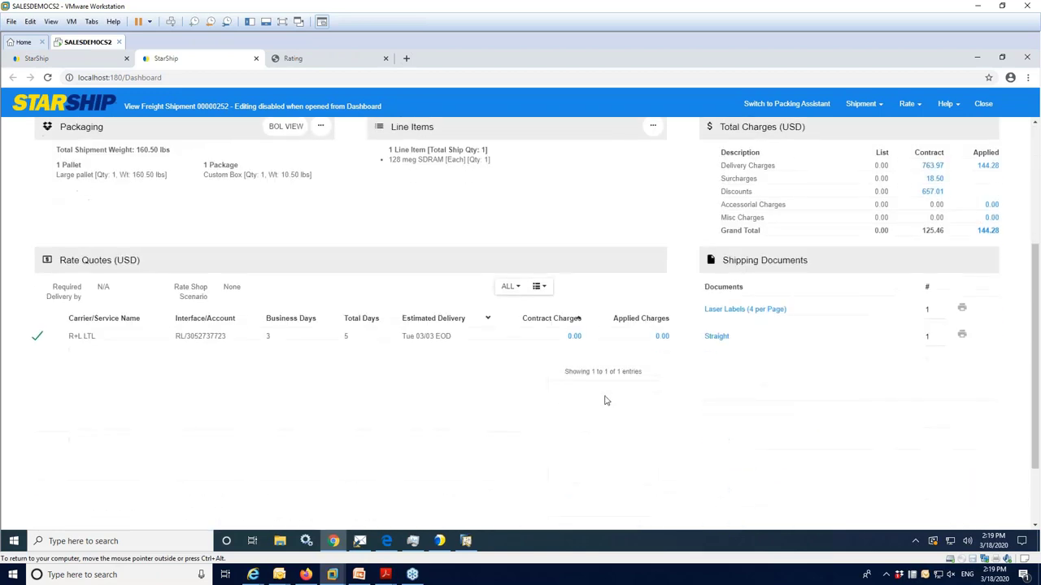
pyautogui.scroll(3, 696, 378)
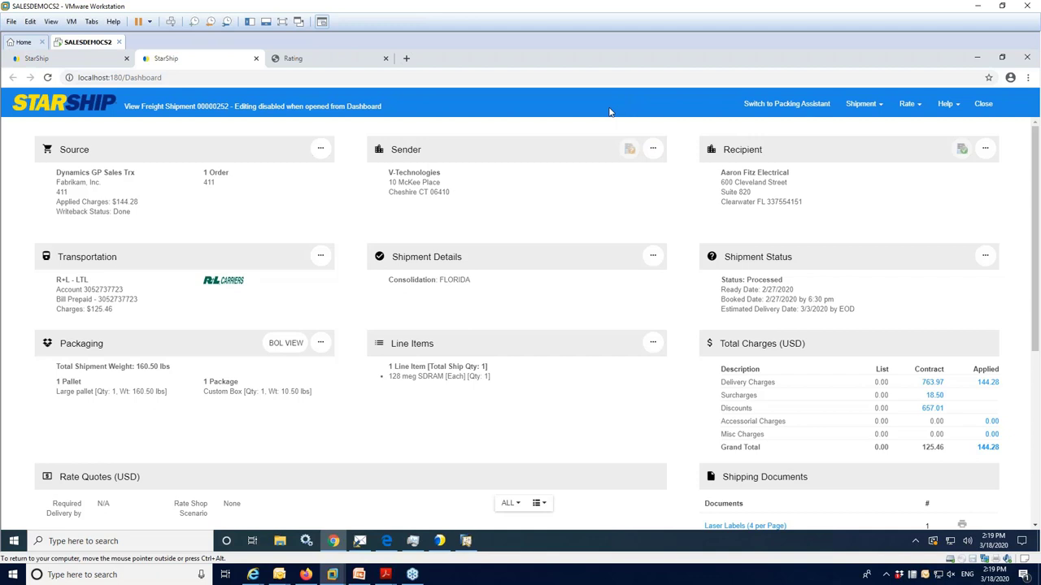
# Close the shipment view and launch StarShip Server Manager from the tray icon, logging in as administrator
pyautogui.click(989, 107)
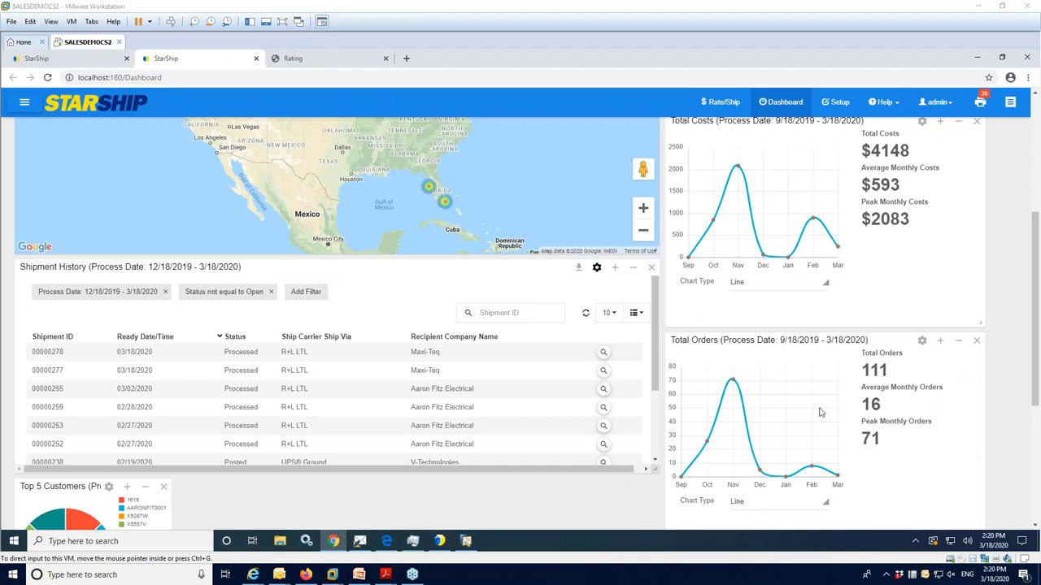
pyautogui.click(917, 549)
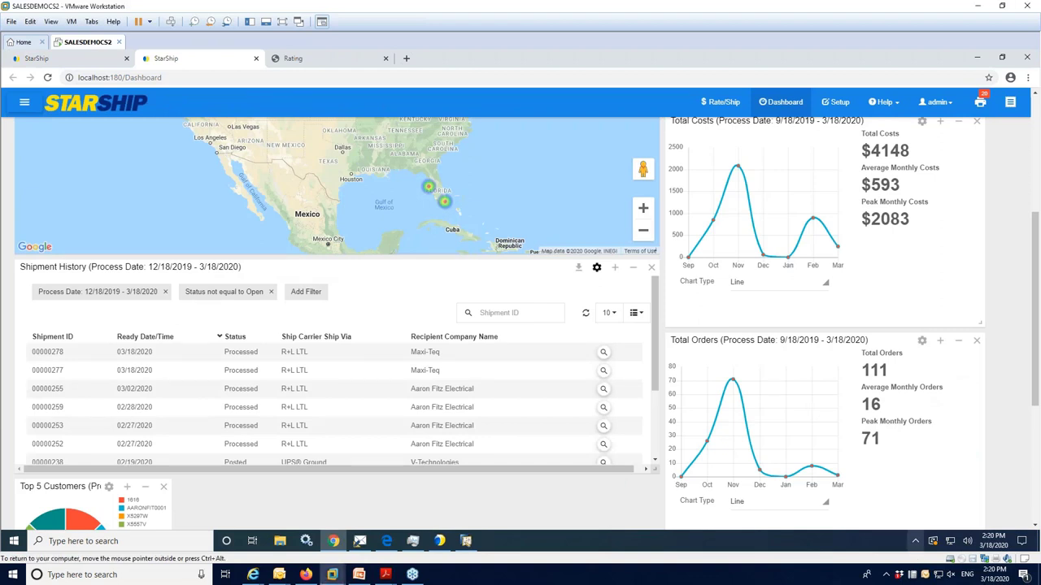
pyautogui.click(916, 544)
pyautogui.rightClick(916, 498)
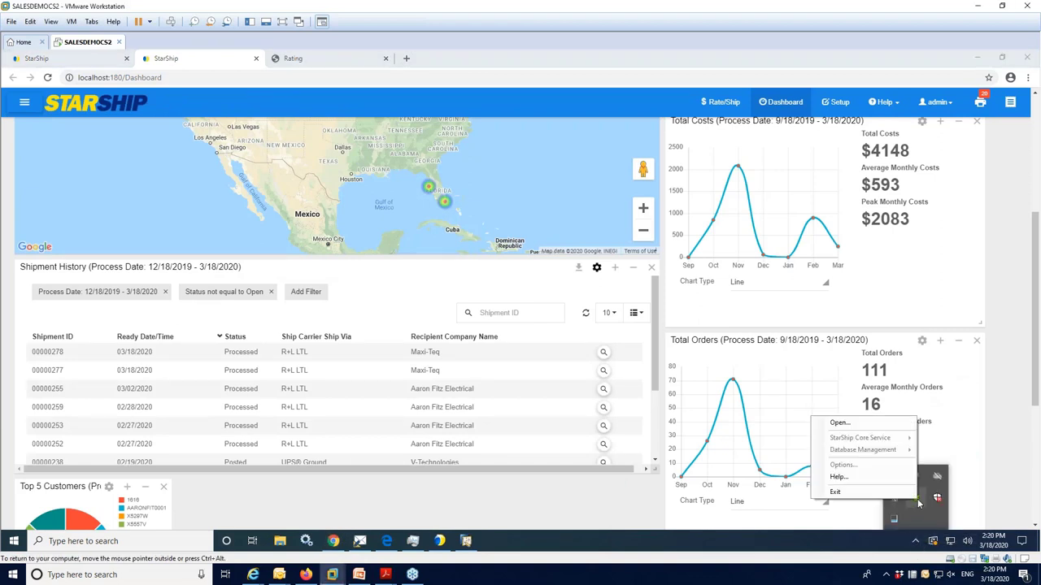
pyautogui.click(840, 423)
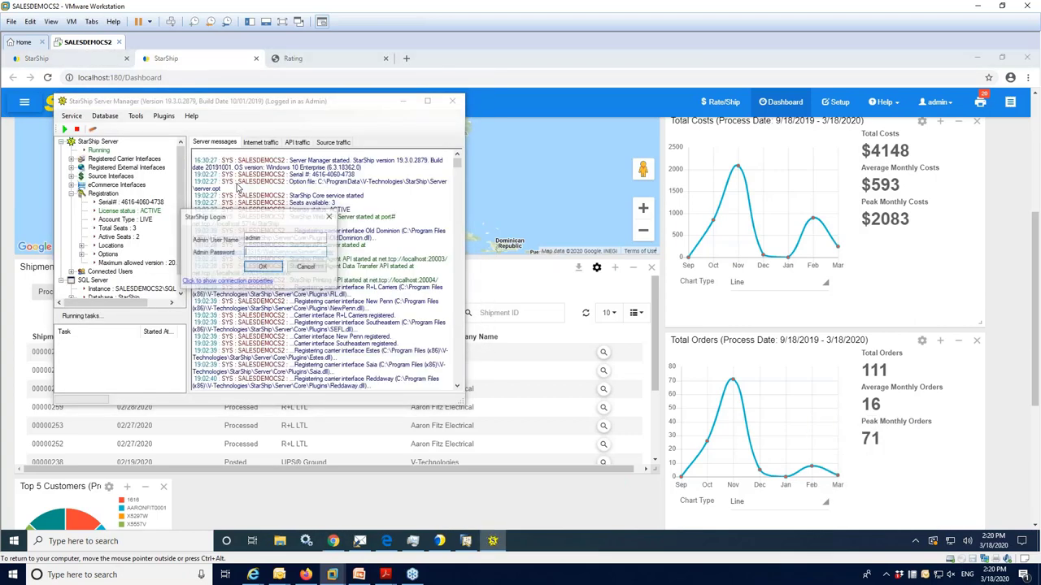
pyautogui.click(268, 251)
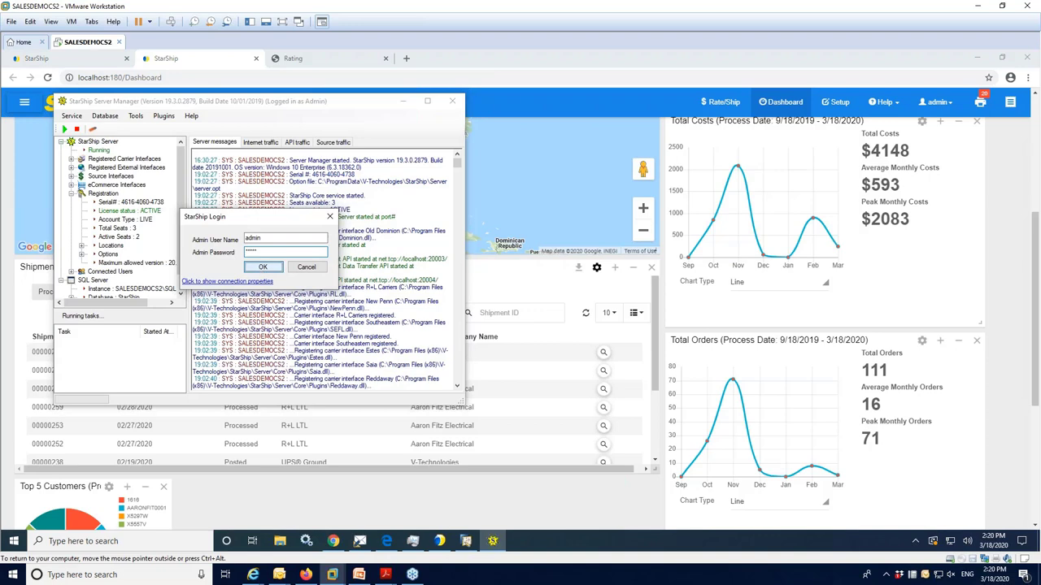
pyautogui.click(262, 267)
# Confirm in User Management that SqlFsi may log in only at Main Warehouse (US)
pyautogui.click(135, 116)
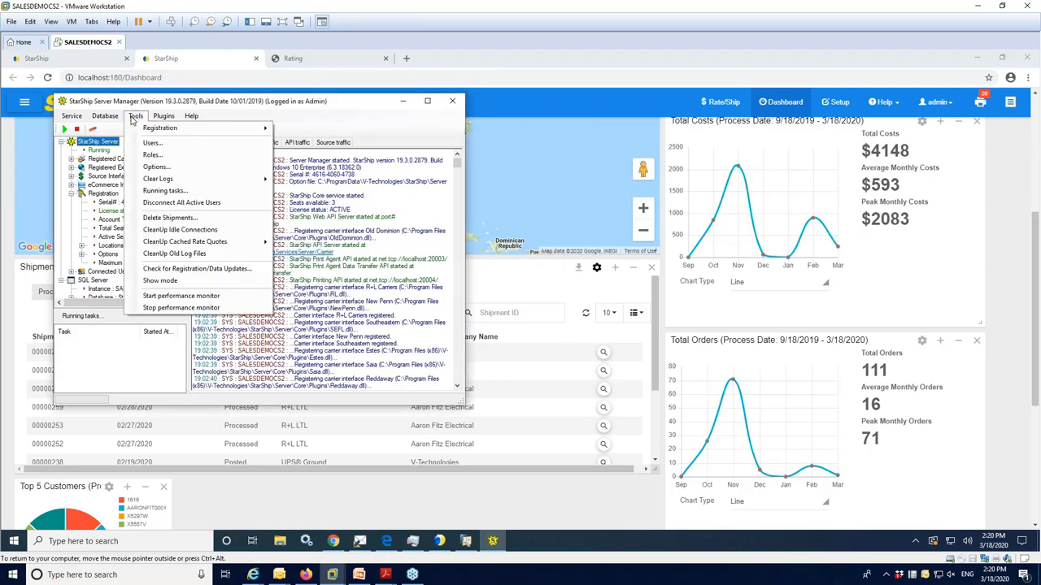
pyautogui.click(151, 143)
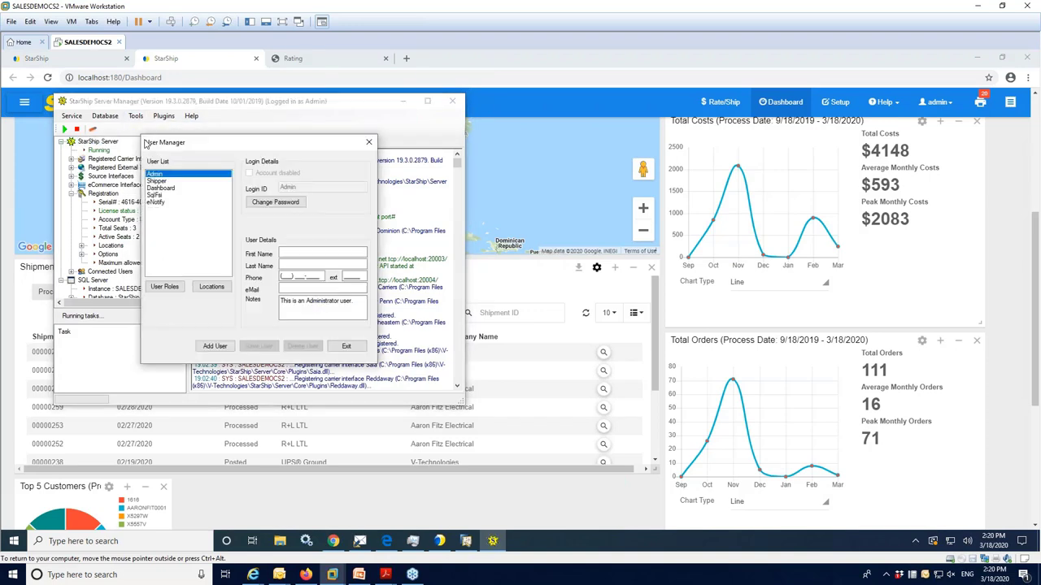
pyautogui.click(156, 197)
pyautogui.click(212, 286)
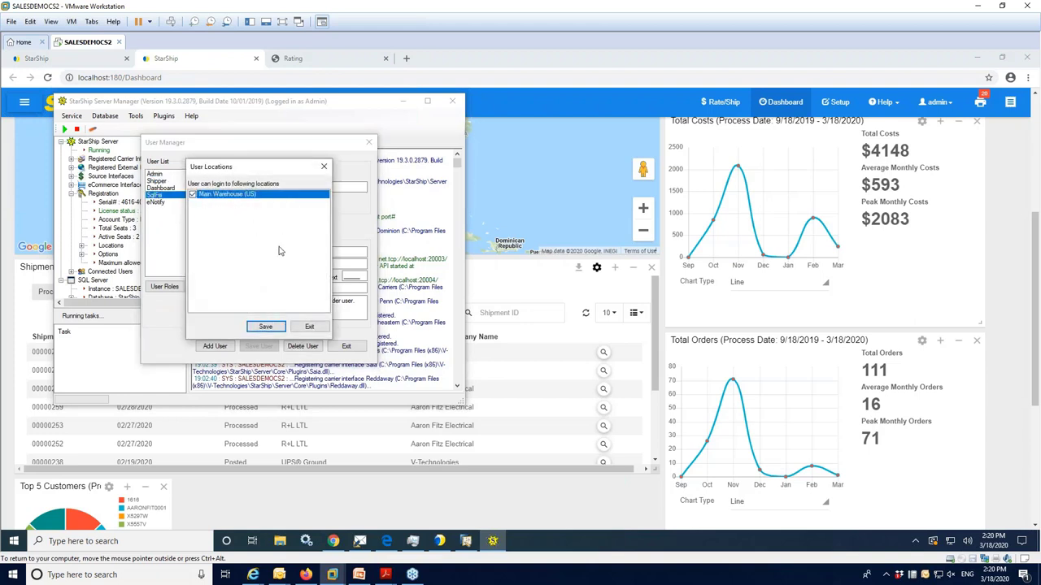
pyautogui.click(317, 326)
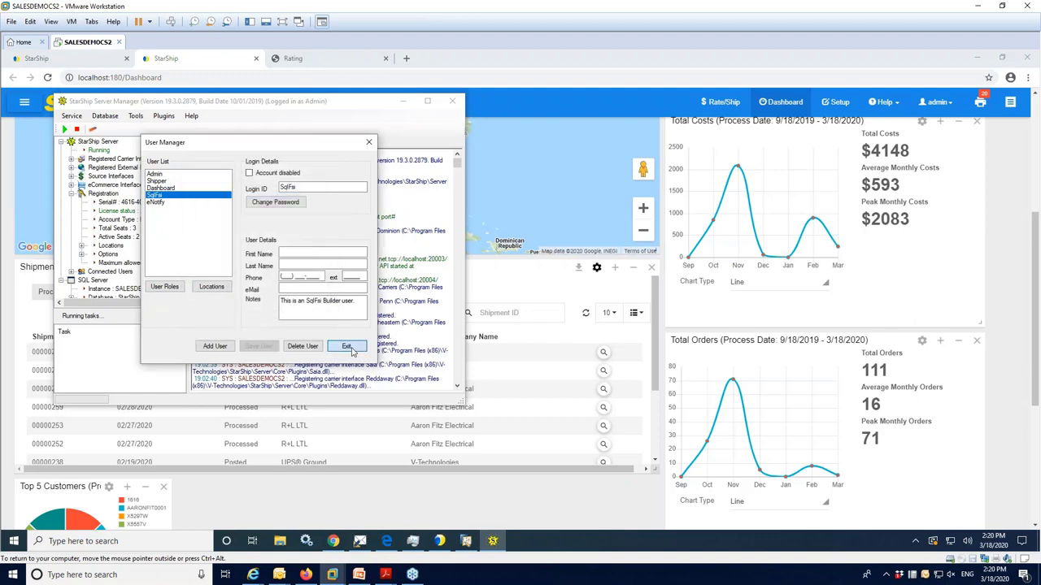
pyautogui.click(347, 347)
pyautogui.click(135, 116)
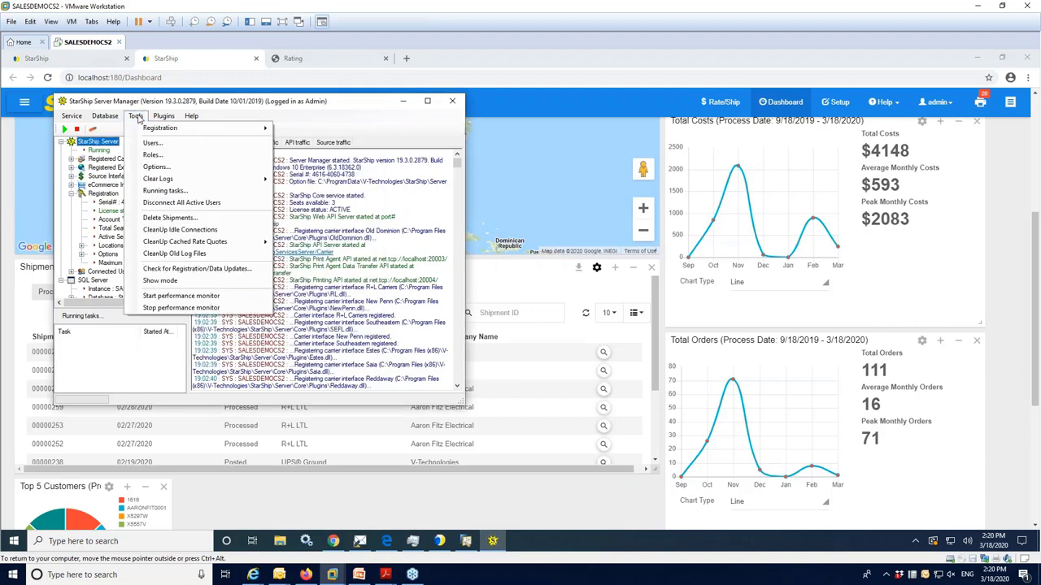
# Compare the Shipper role's full permissions against the Dashboard role's single Dashboard user permission in Role Management
pyautogui.click(151, 155)
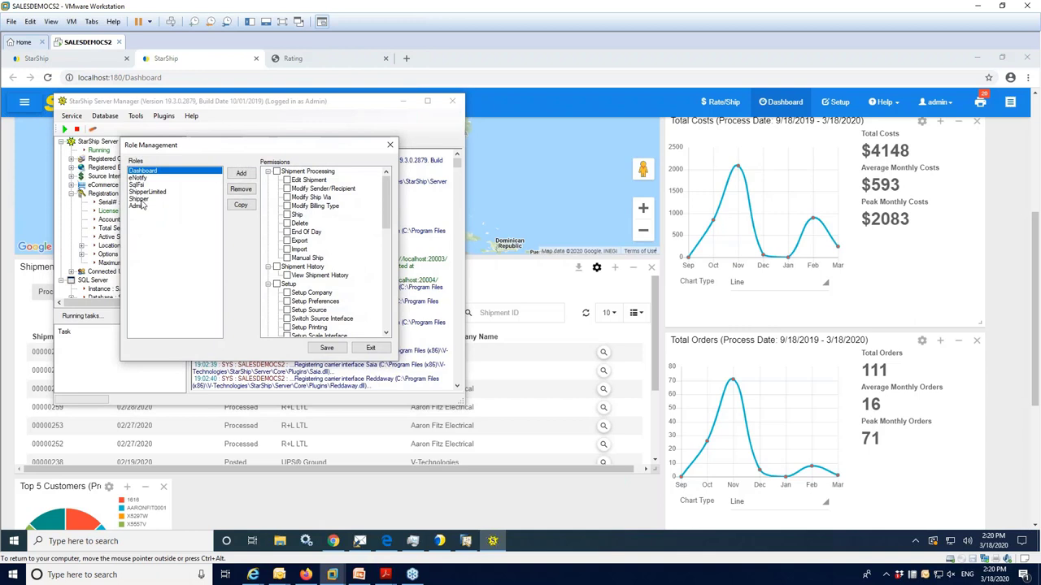
pyautogui.click(140, 199)
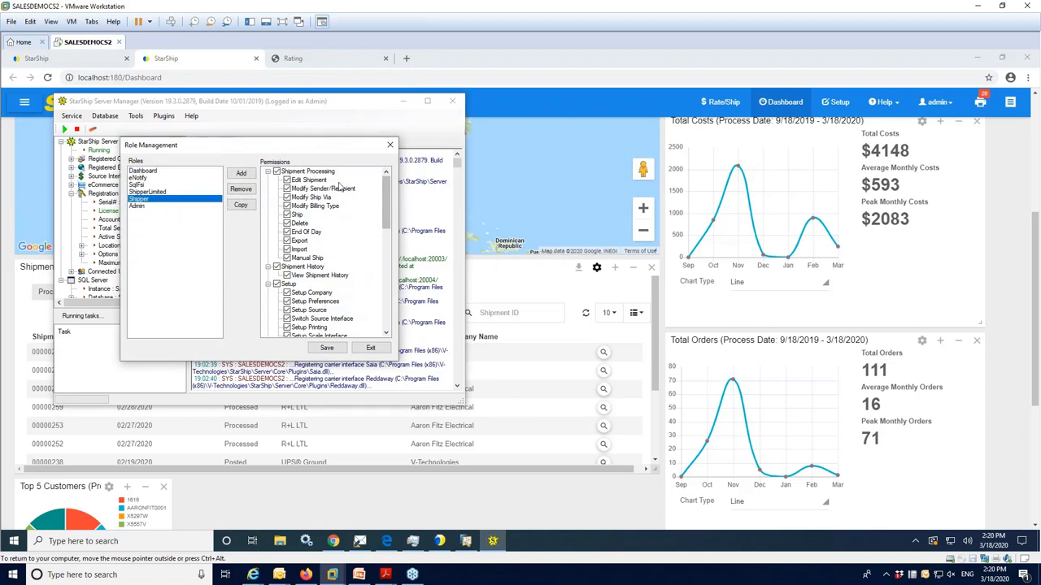
pyautogui.click(161, 172)
pyautogui.moveTo(388, 201); pyautogui.dragTo(389, 310)
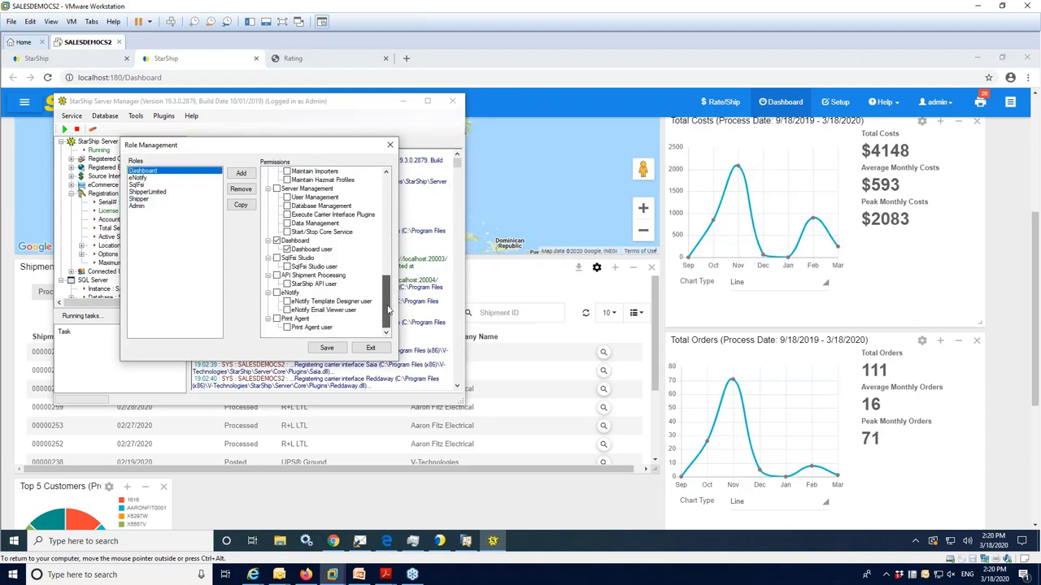
# Exit Role Management unchanged and minimize Server Manager to bring the StarShip Dashboard back
pyautogui.click(371, 348)
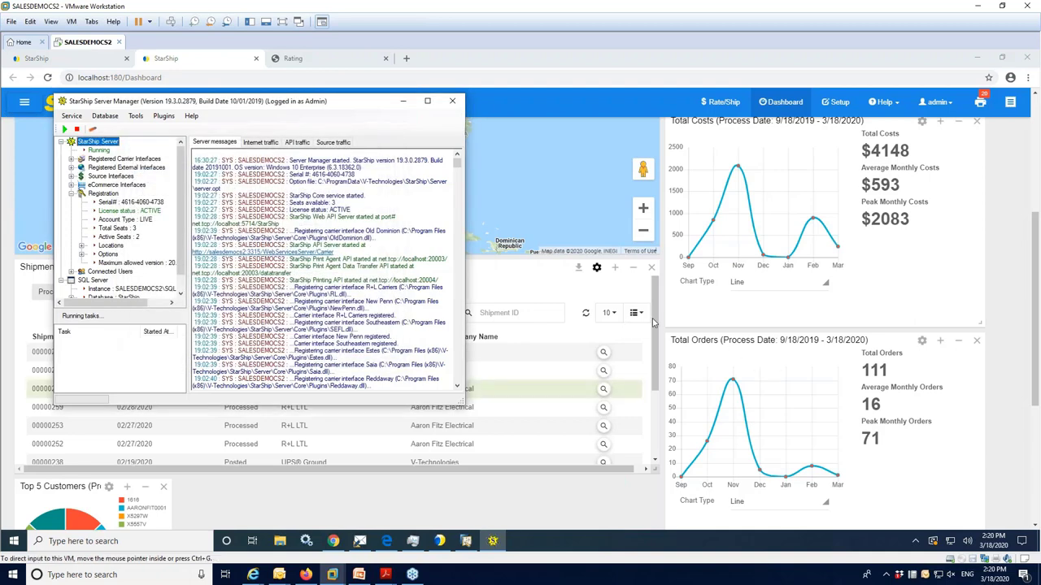
pyautogui.click(406, 102)
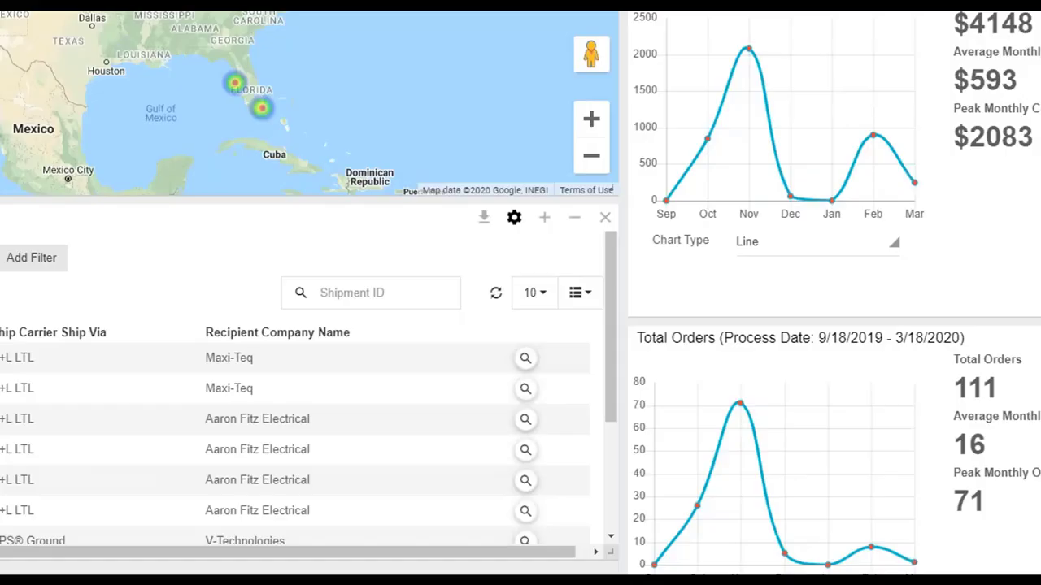